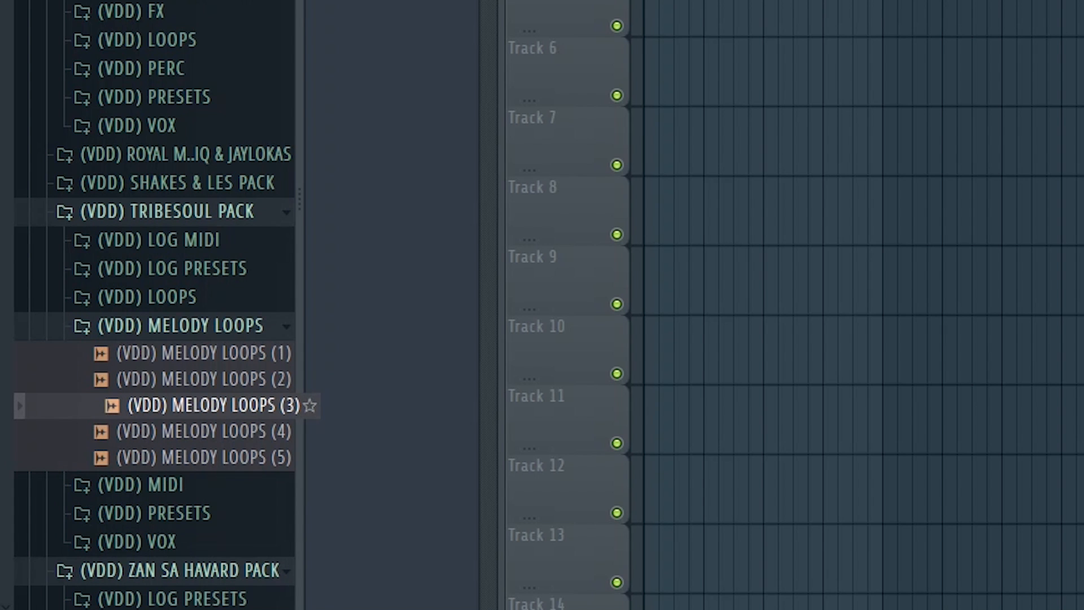
Place the (VDD) MELODY LOOPS (3) sample at bar 1 of Track 4 in the playlist and fit it to tempo
left_click_drag(215, 405, 786, 0)
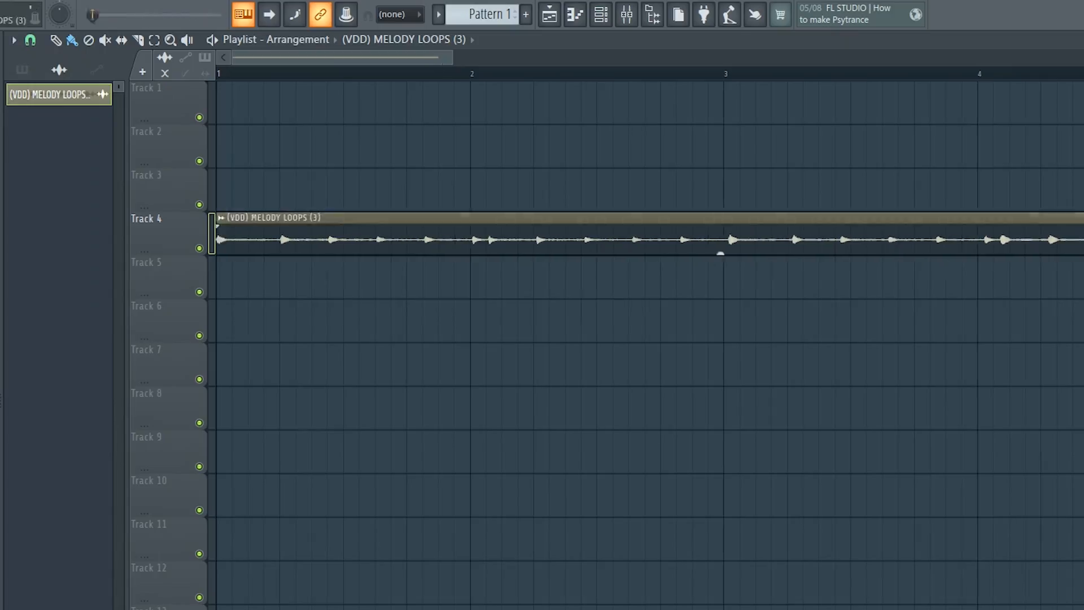
right_click(218, 225)
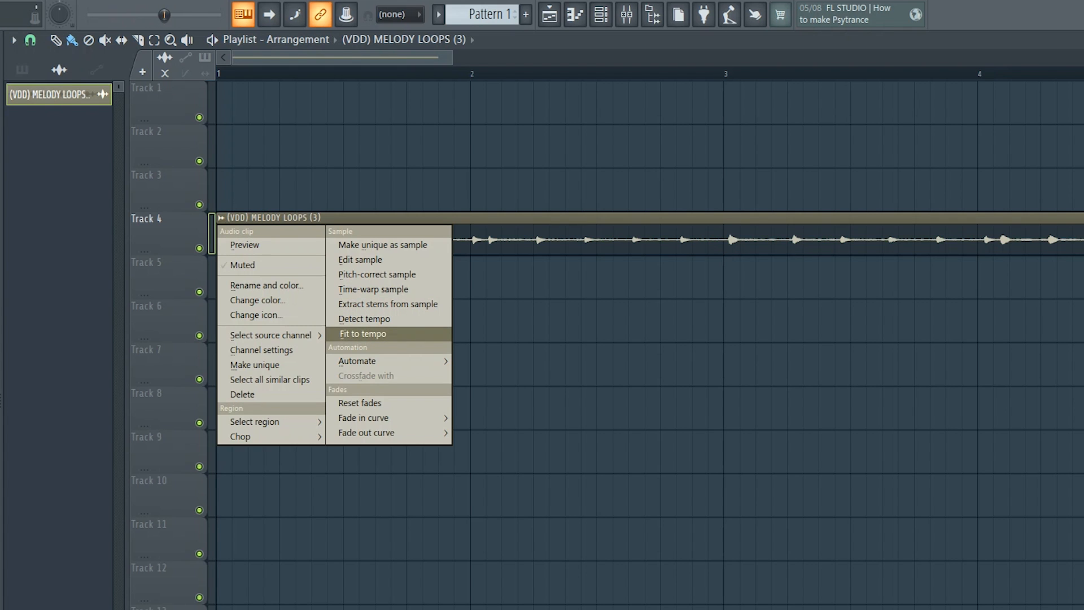
left_click(362, 333)
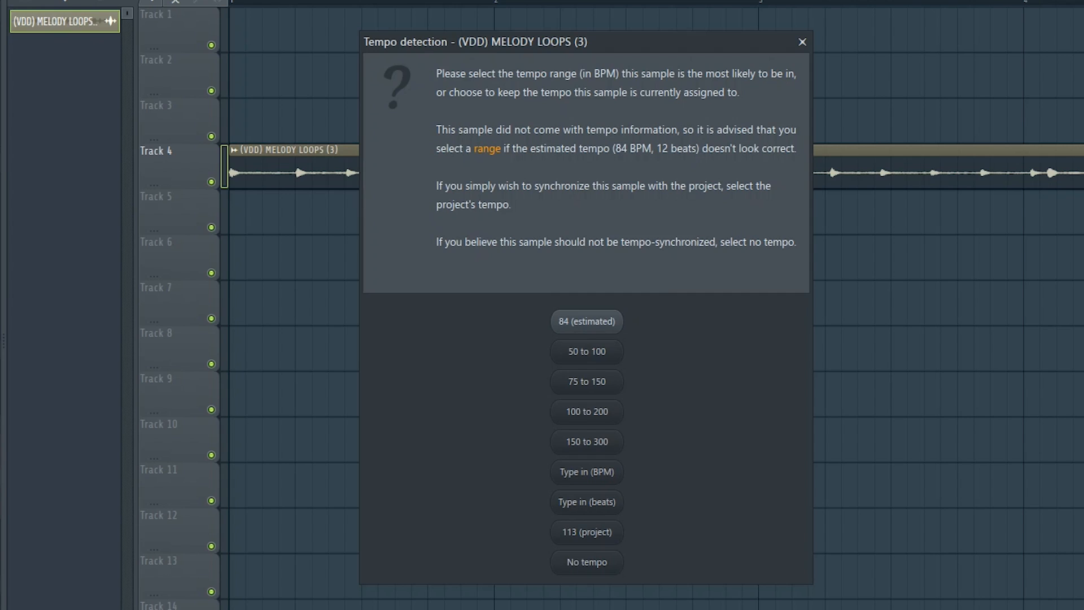
left_click(587, 321)
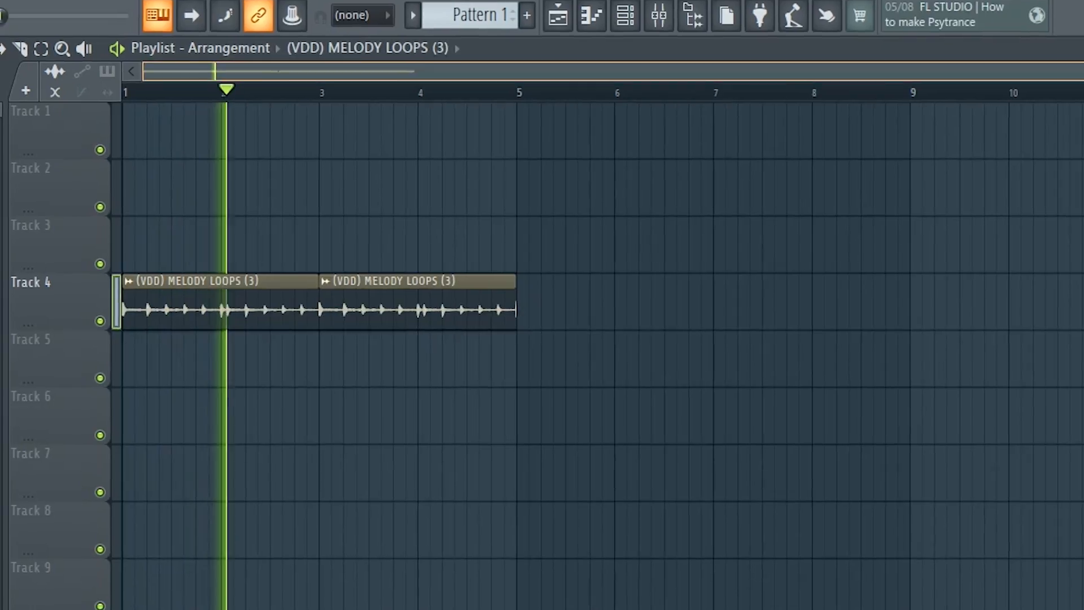
scroll(605, 351, "down", 2)
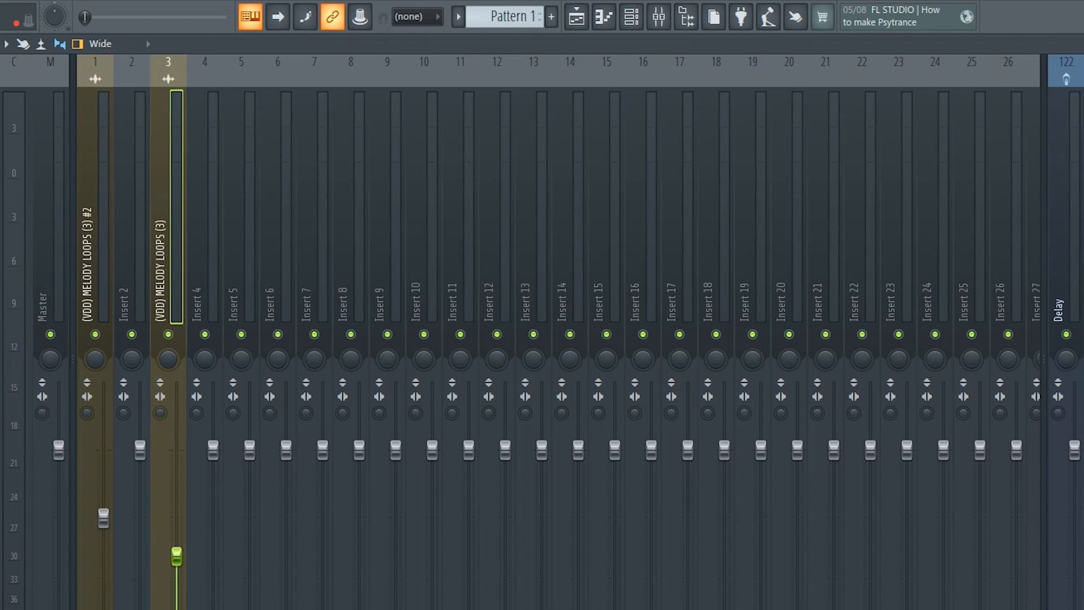
Play back the melody loop arrangement in the playlist
left_click(577, 17)
key("space")
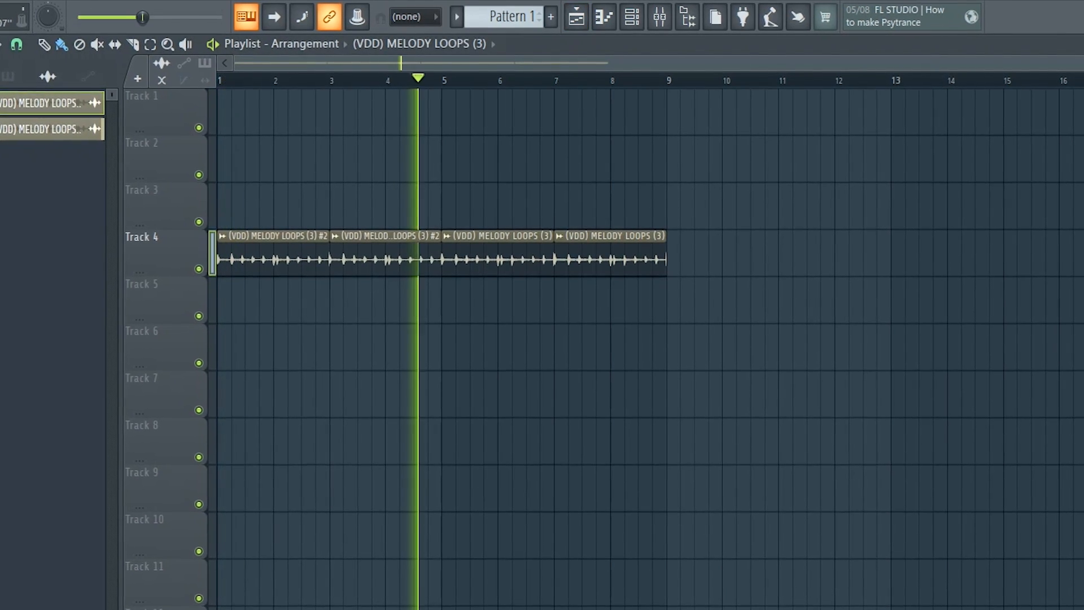
key("space")
key("space")
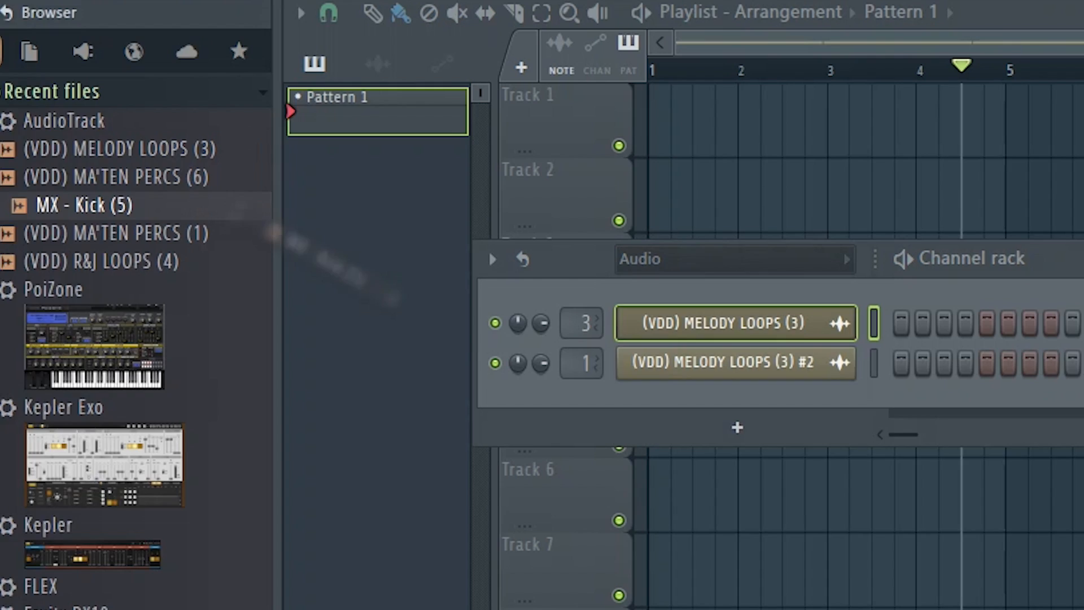
Add the MX - Kick (5), 3Perc8 and 3Perc3 samples as channels in the channel rack
left_click_drag(333, 265, 721, 446)
left_click(747, 361)
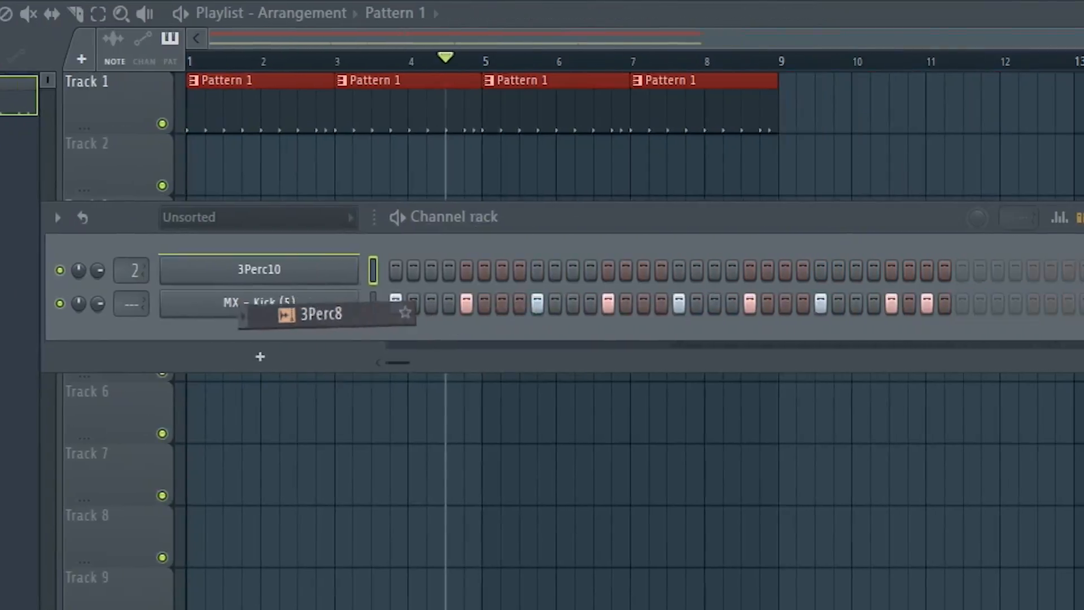
left_click_drag(283, 312, 282, 308)
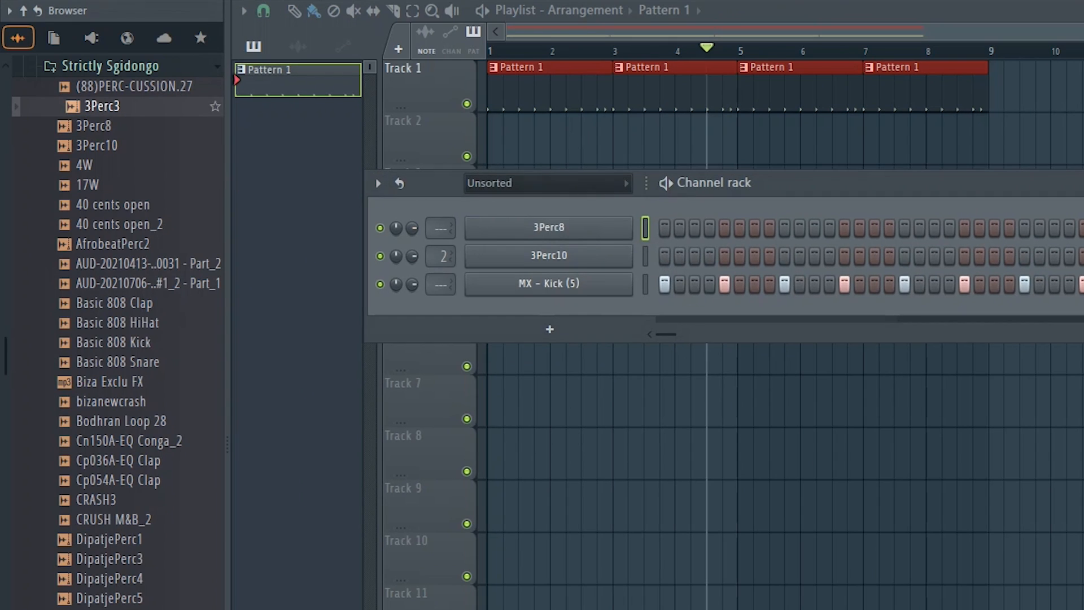
left_click_drag(550, 229, 556, 243)
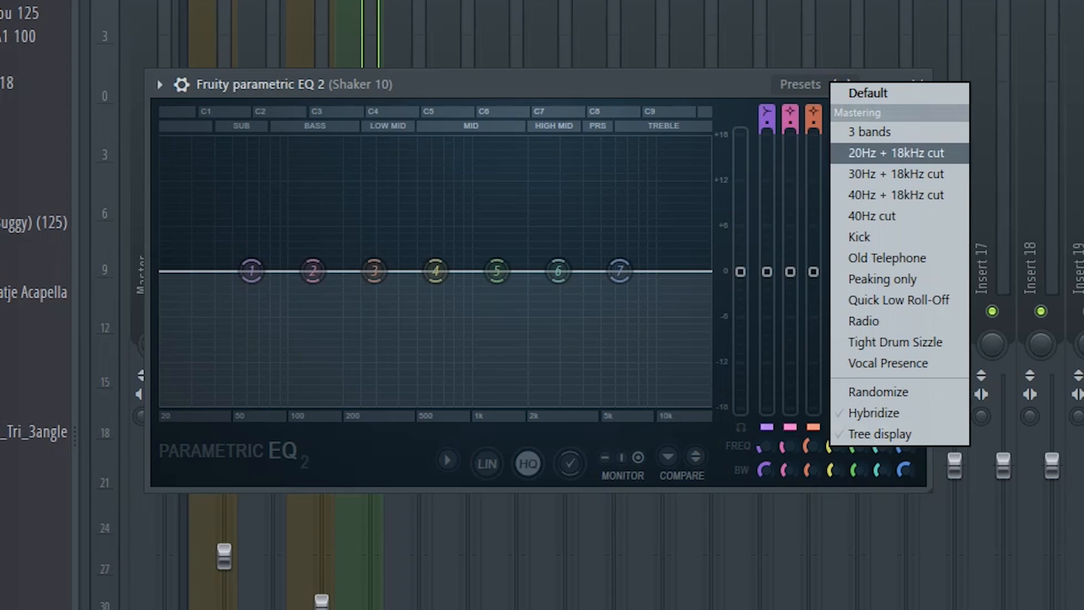
Apply the 40Hz + 18kHz cut preset to Shaker 10's Fruity Parametric EQ 2 and move its low-cut band to a higher frequency
left_click(898, 188)
left_click_drag(176, 265, 433, 263)
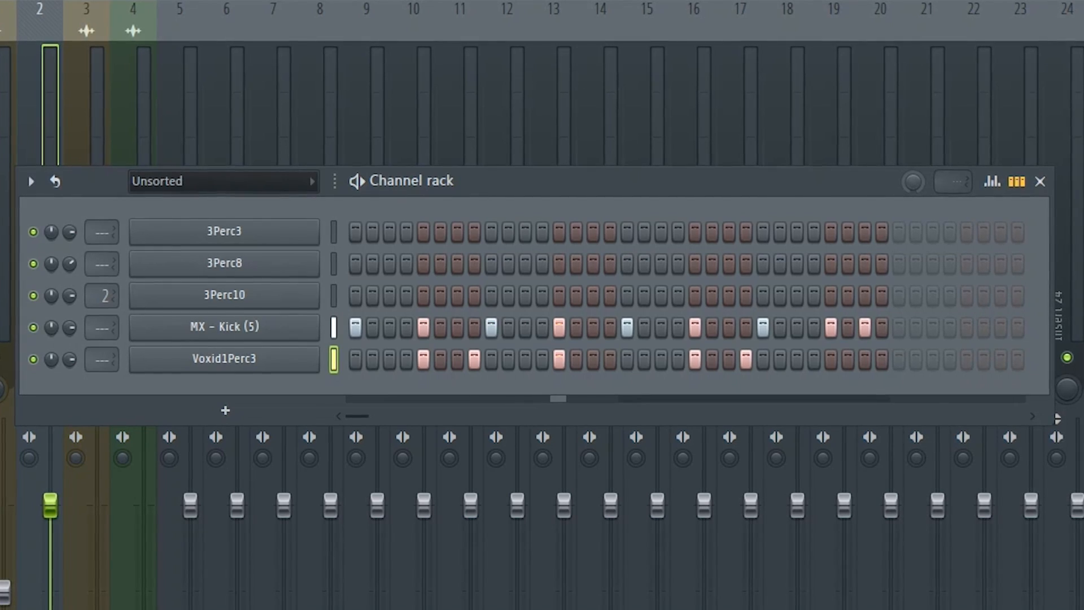
Refine the Voxid1Perc3 rhythm by adding hits on steps 6 and 22 and clearing the hit on step 16
left_click(627, 359)
left_click(629, 358)
left_click(611, 358)
left_click(440, 358)
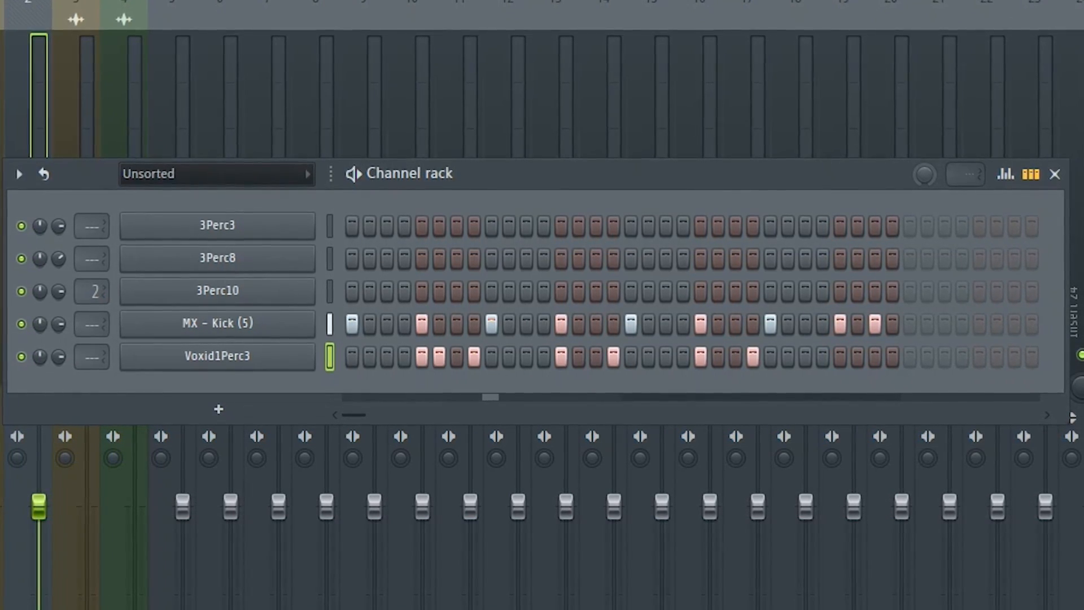
left_click(718, 357)
right_click(613, 357)
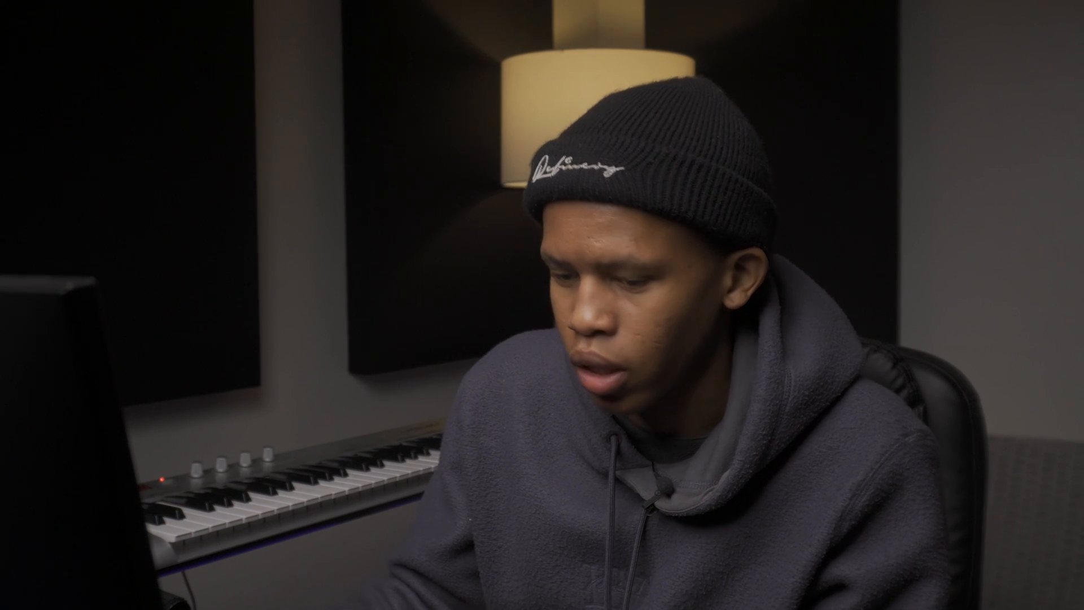
Name mixer insert 10 Drum Bus and route the Voxid1Perc3 mixer track to it
type("r")
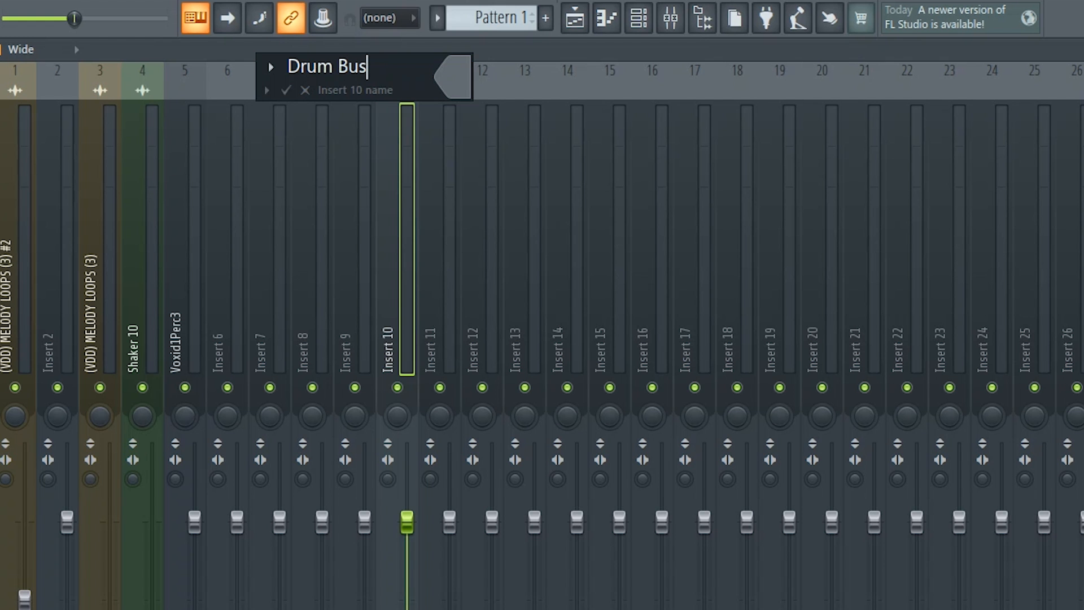
type("um Bus")
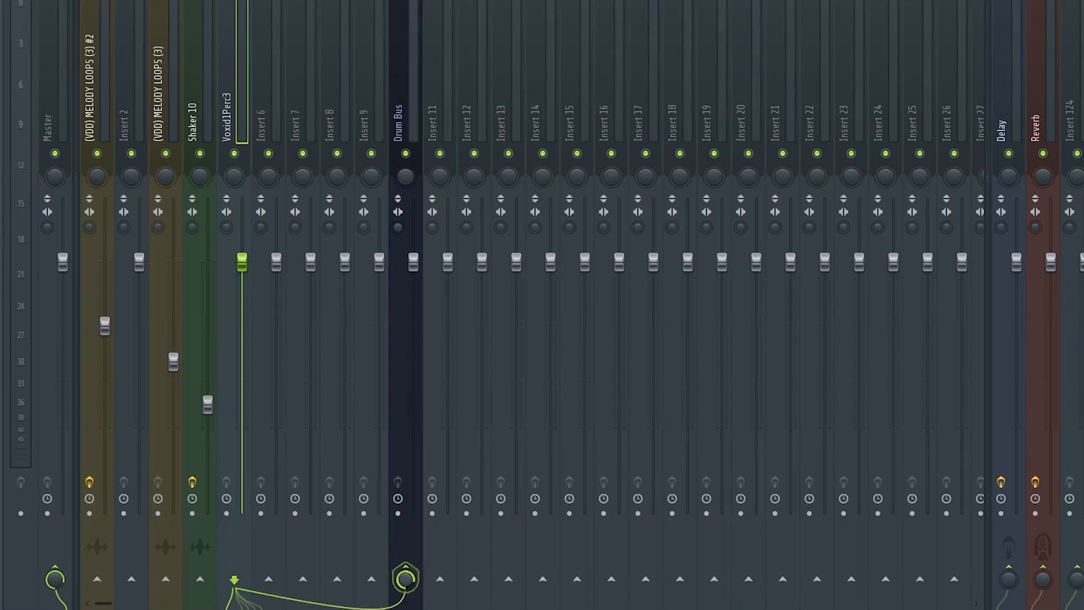
left_click(405, 542)
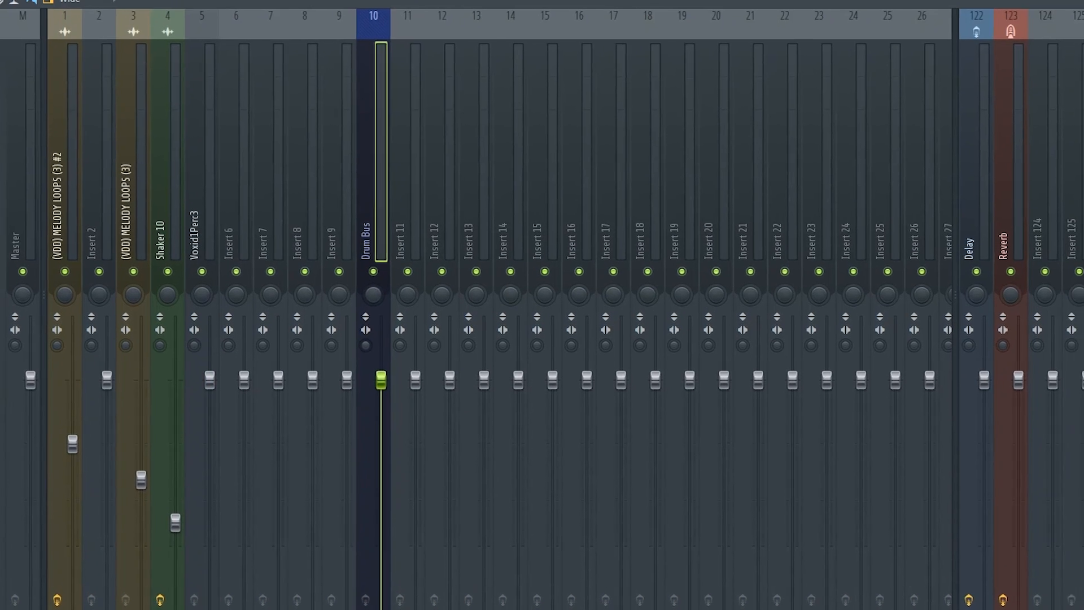
Load Fruity Reeverb 2 and Fruity Parametric EQ 2 as effects on the Drum Bus
left_click(1082, 136)
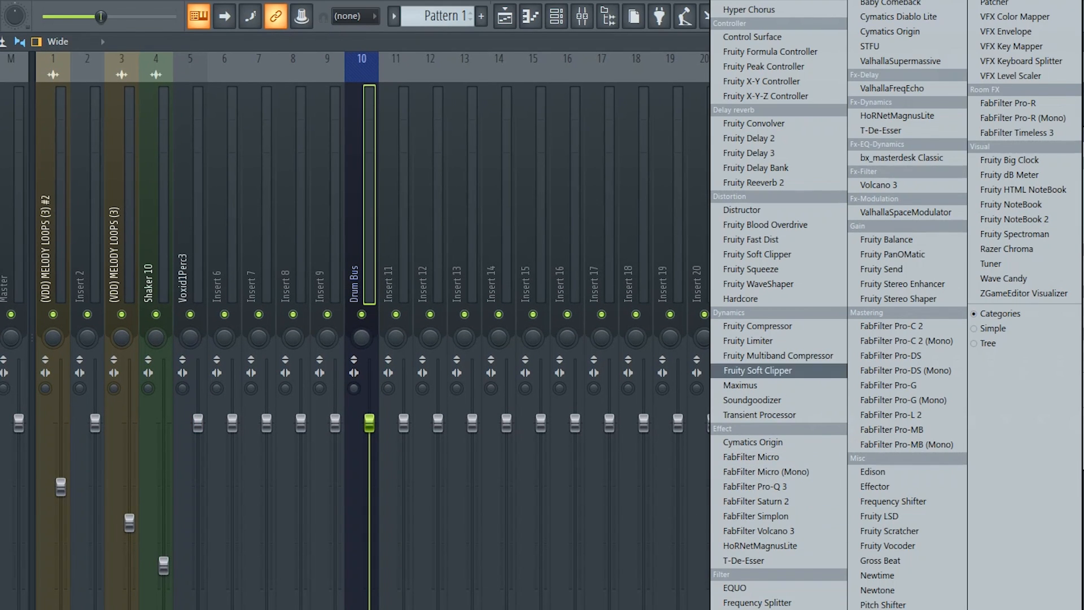
left_click(753, 182)
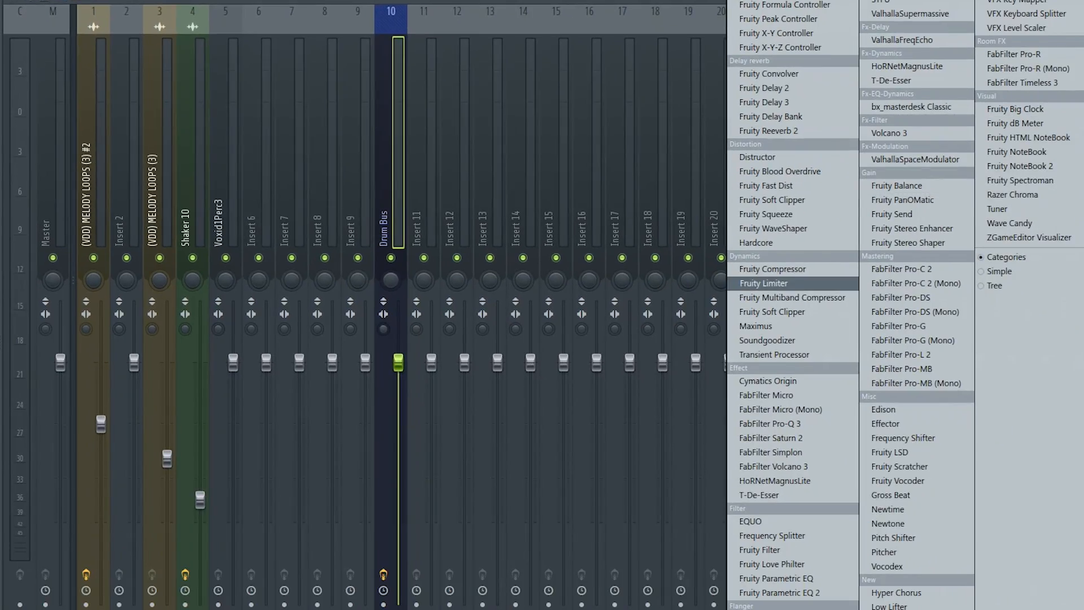
left_click(776, 593)
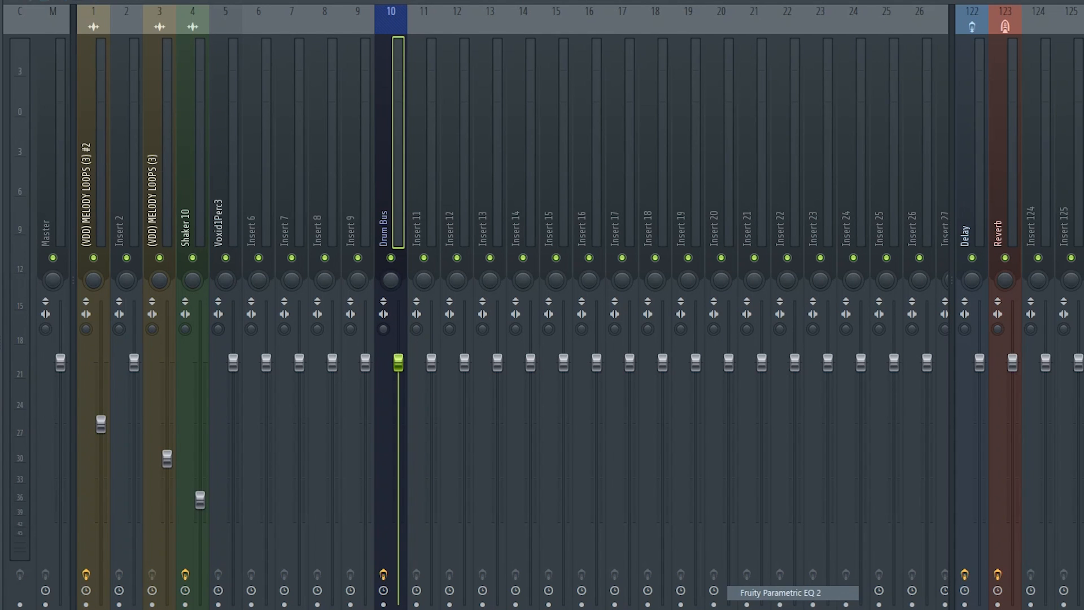
Apply the 40Hz + 18kHz cut preset to the Drum Bus EQ and move its low-cut band to a higher frequency
left_click(603, 181)
left_click(650, 260)
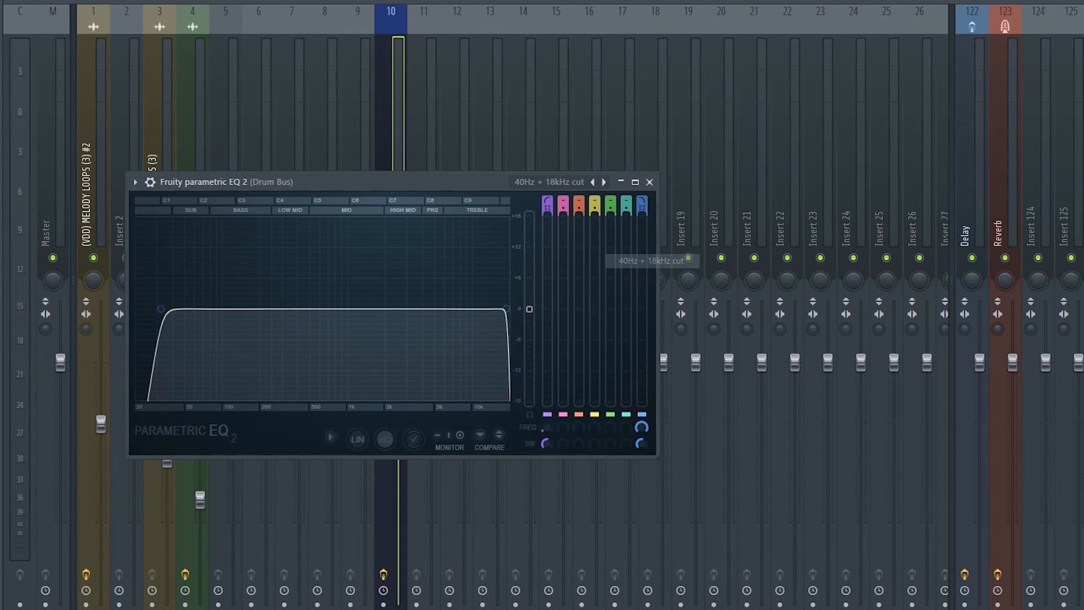
left_click_drag(161, 309, 213, 309)
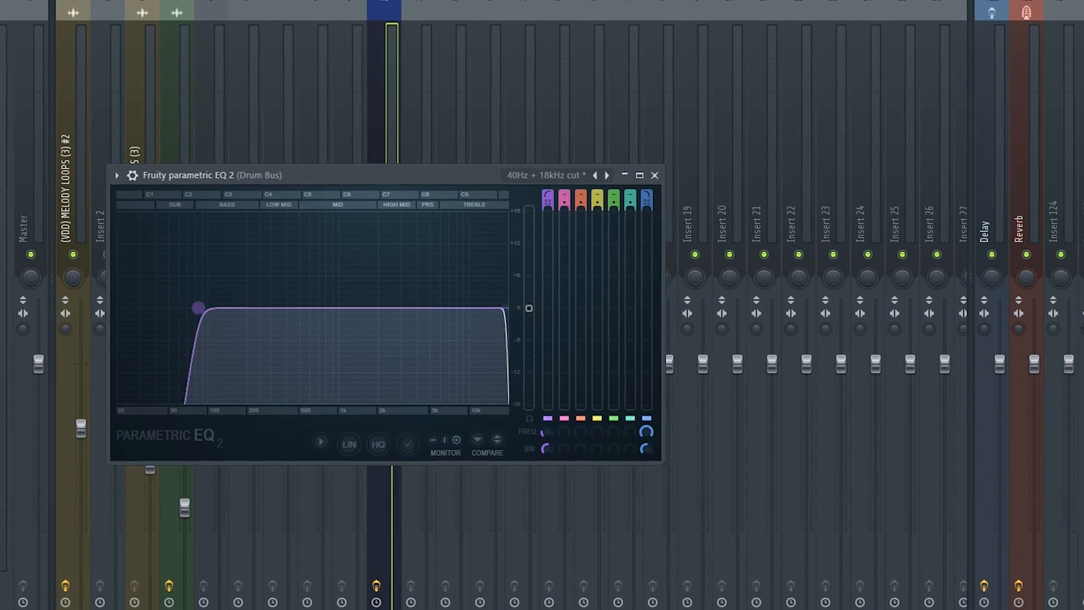
scroll(213, 309, "up", 2)
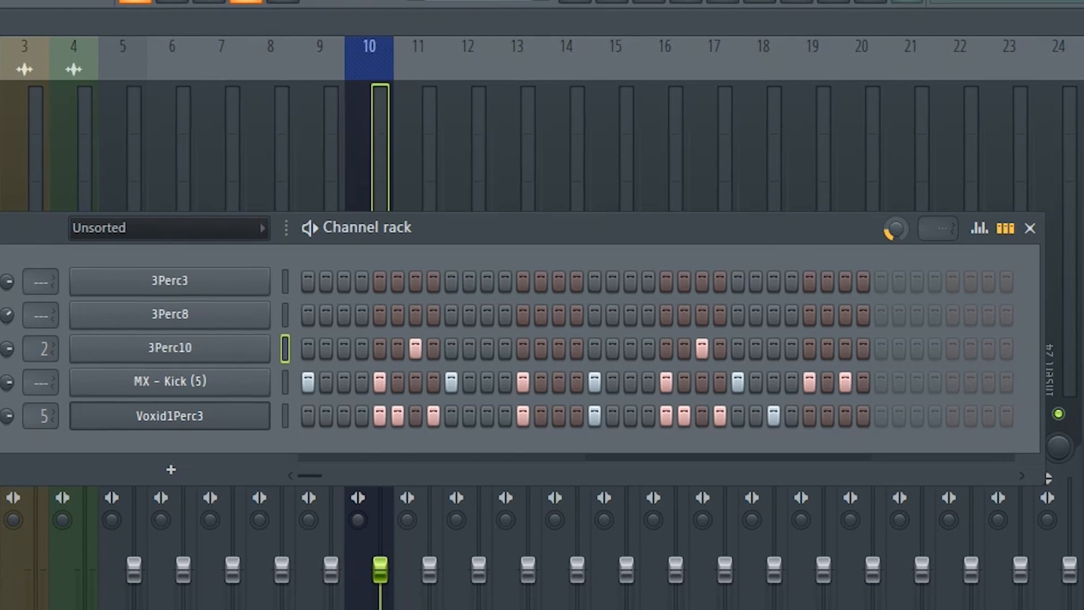
Add 3Perc8 hits on steps 11 and 27 of Pattern 1
left_click(502, 311)
left_click(791, 307)
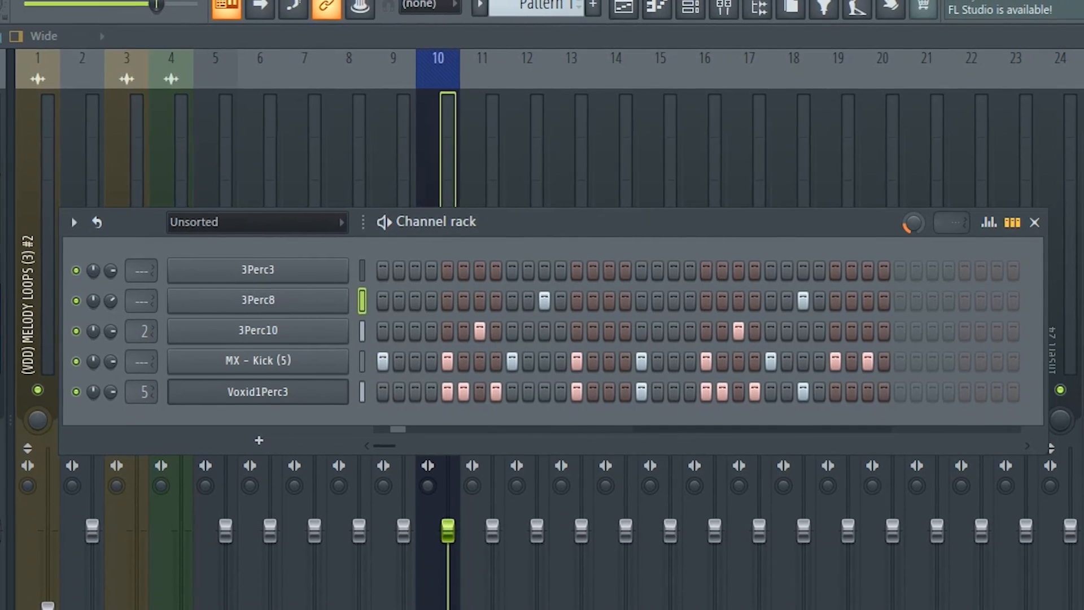
left_click(280, 326)
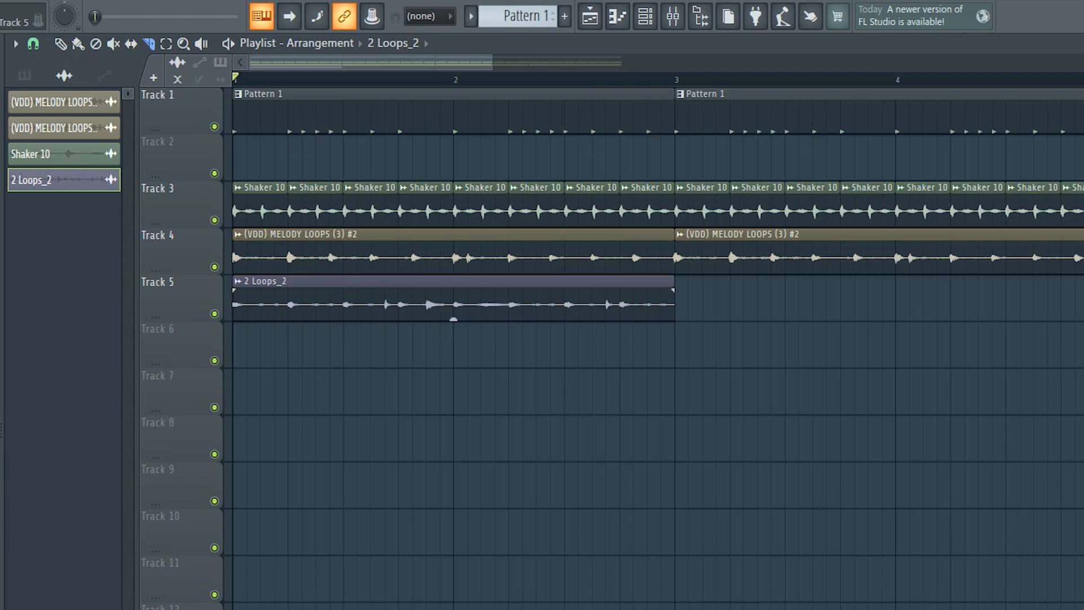
Delete the 2 Loops_2 clip on Track 5 beyond its first half bar and repeat the remaining slice along the track
right_click(508, 299)
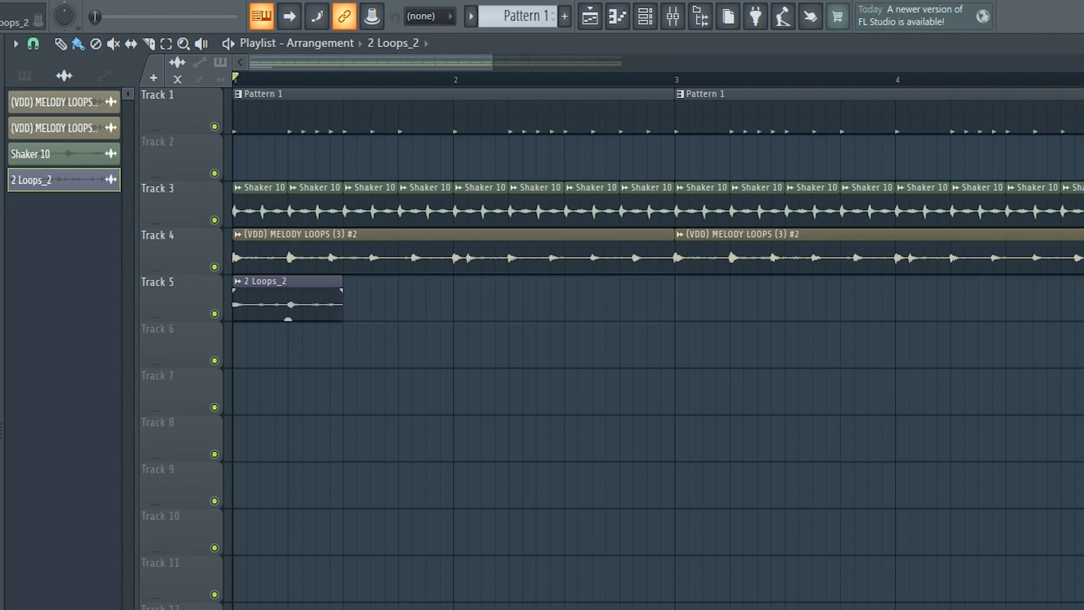
key("ctrl+b")
key("ctrl+b")
key("ctrl+b")
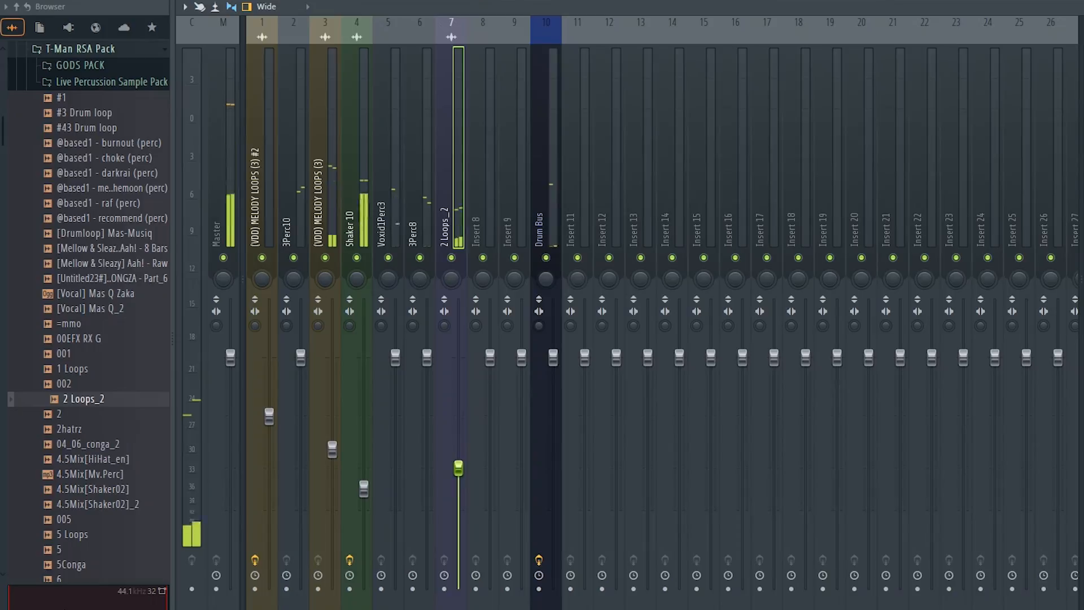
Add the ayeye vine sample to the channel rack and place a hit on step 11 of Pattern 2
key("F6")
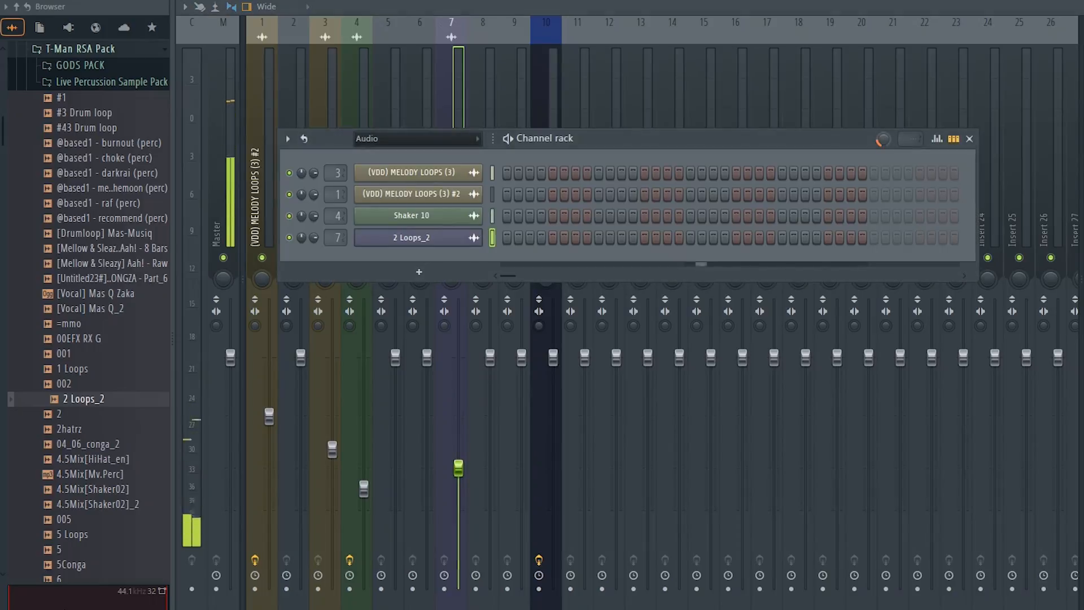
scroll(91, 354, "down", 4)
left_click(79, 354)
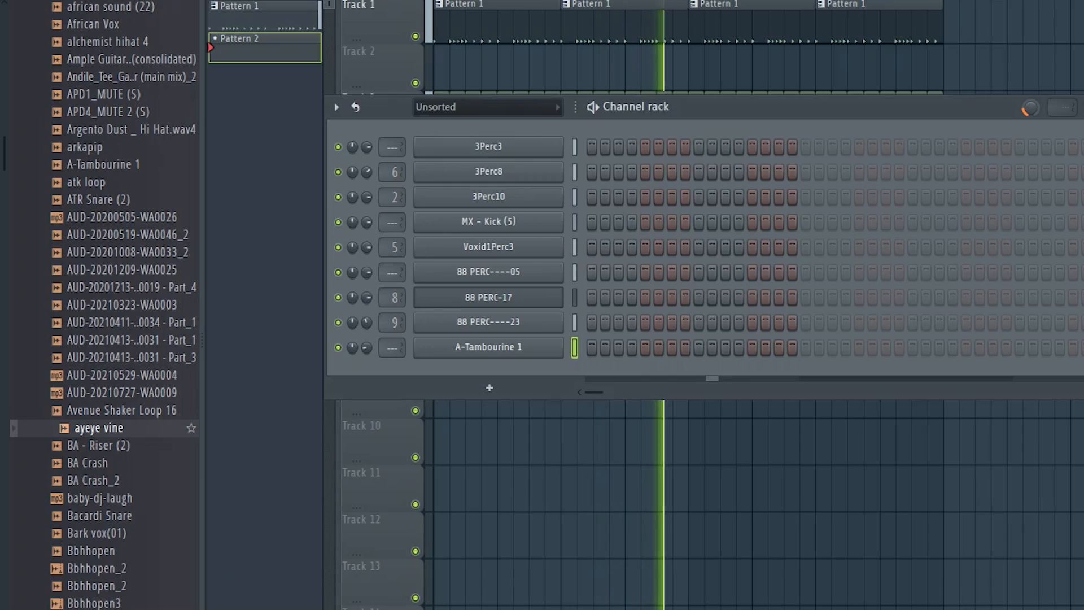
left_click_drag(109, 424, 459, 381)
left_click(525, 460)
key("F6")
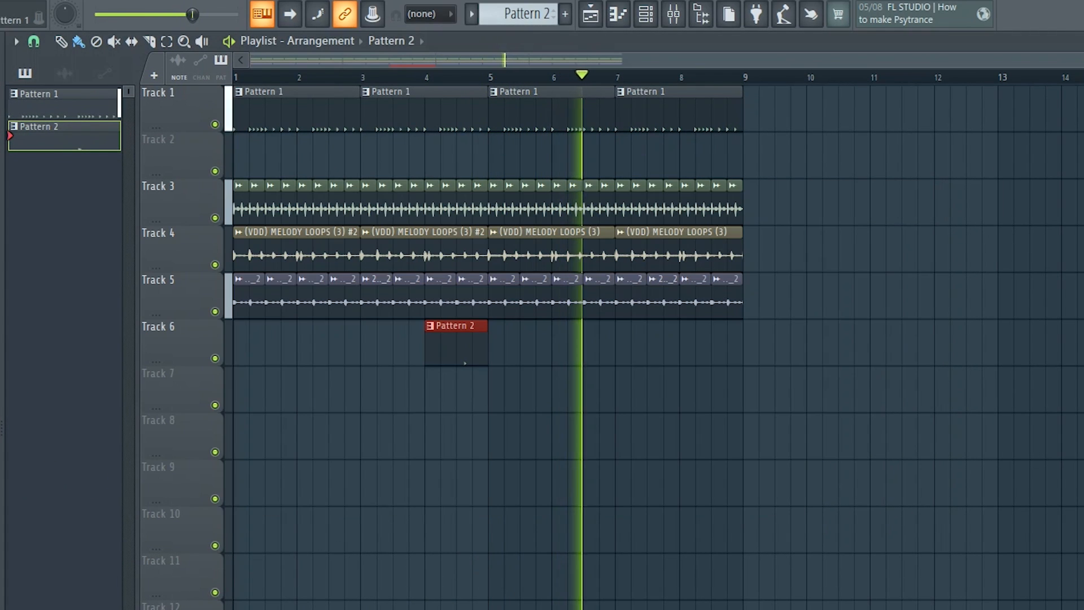
Load Fruity Reeverb 2 into slot 2 and Fruity Delay 3 into slot 1 of the ayeye vine track, mixer insert 11
key("F6")
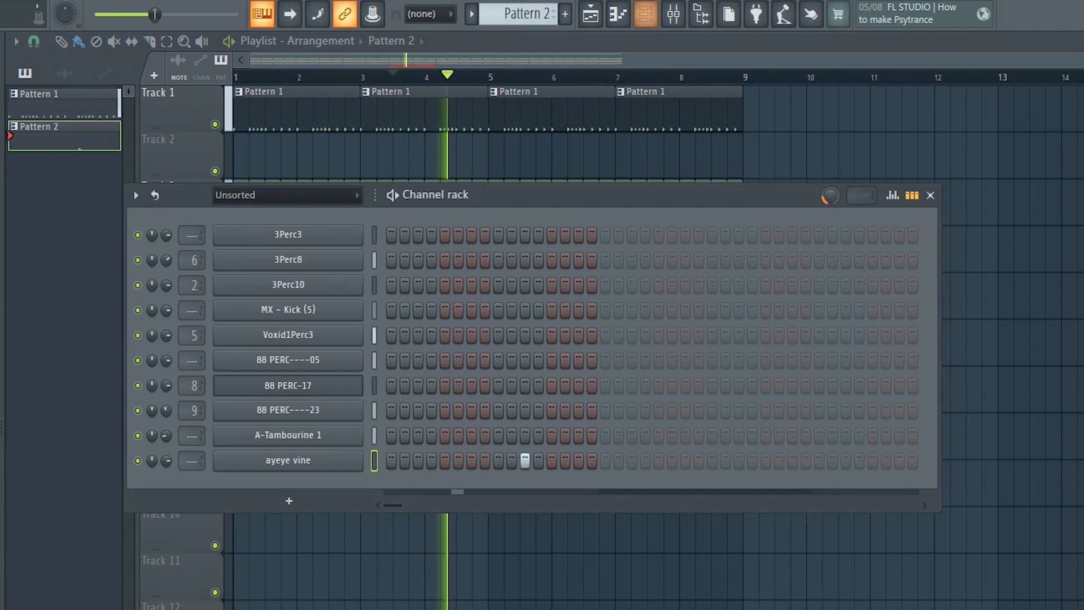
key("F9")
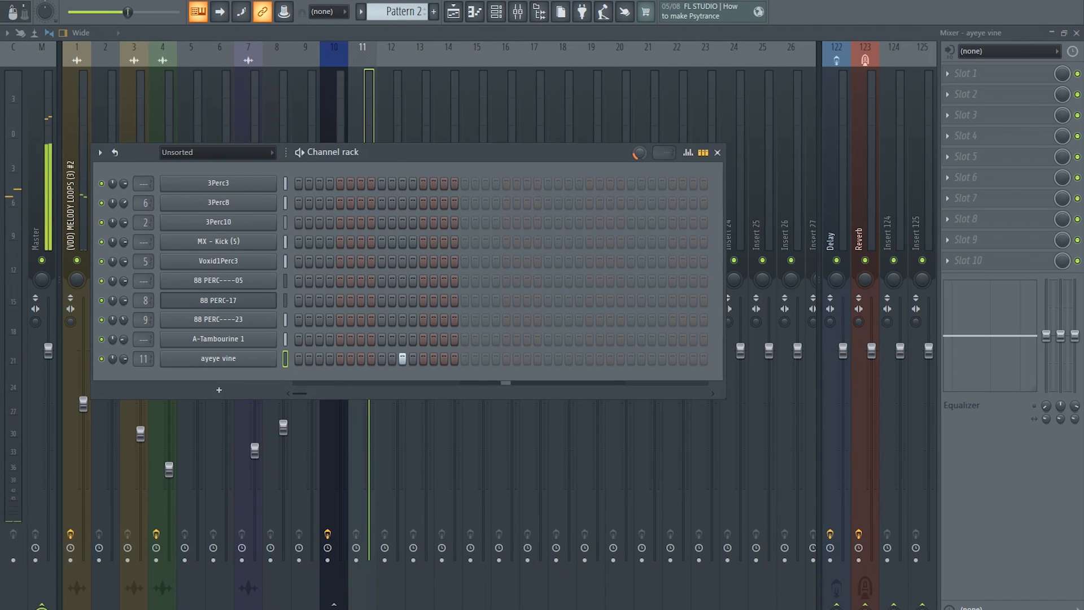
left_click(947, 94)
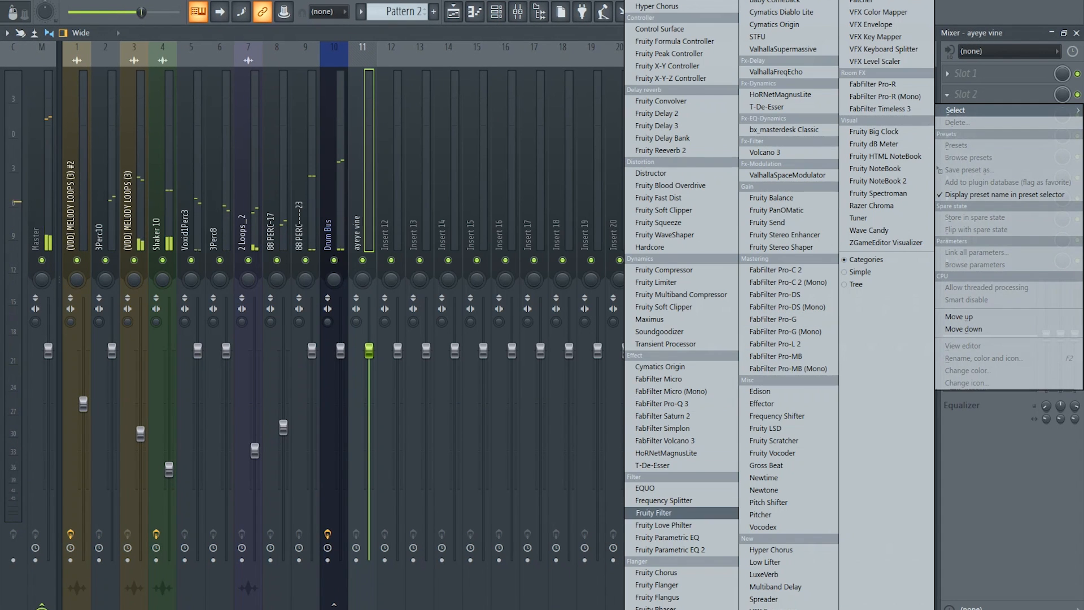
left_click(659, 150)
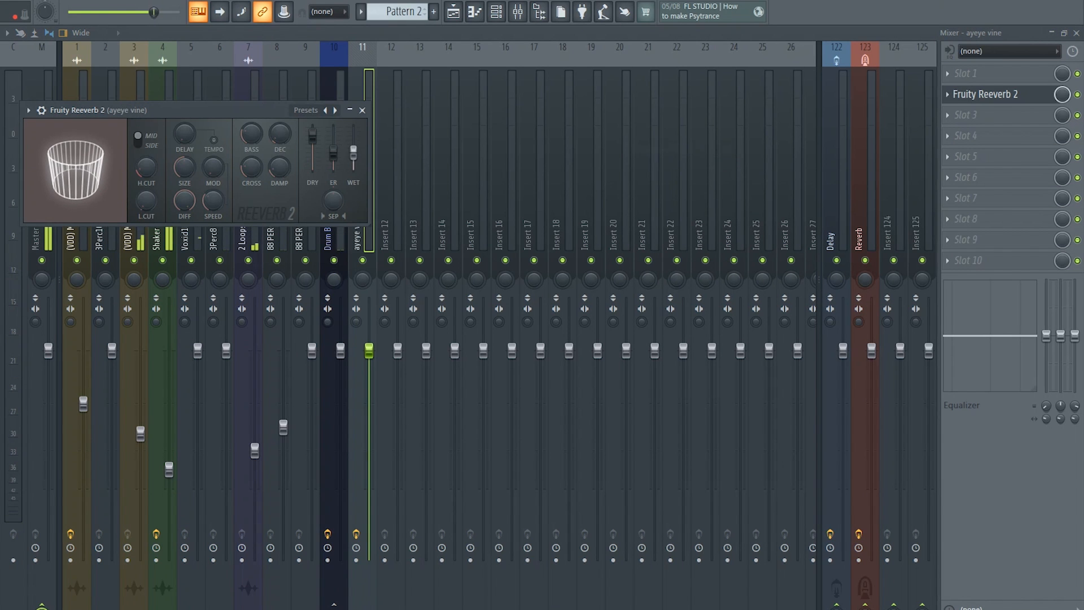
left_click(947, 74)
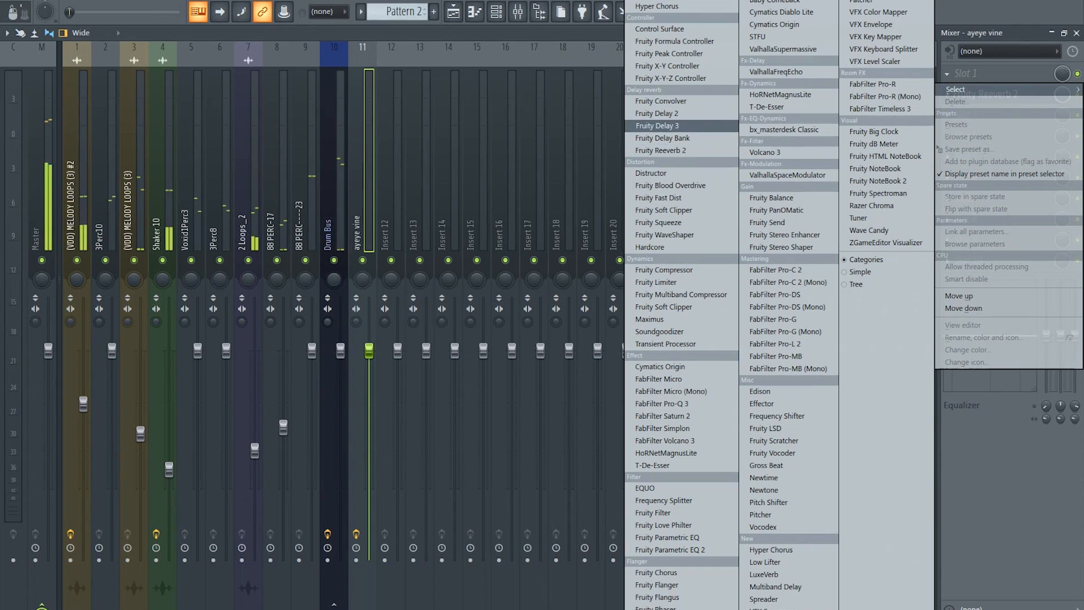
left_click(659, 126)
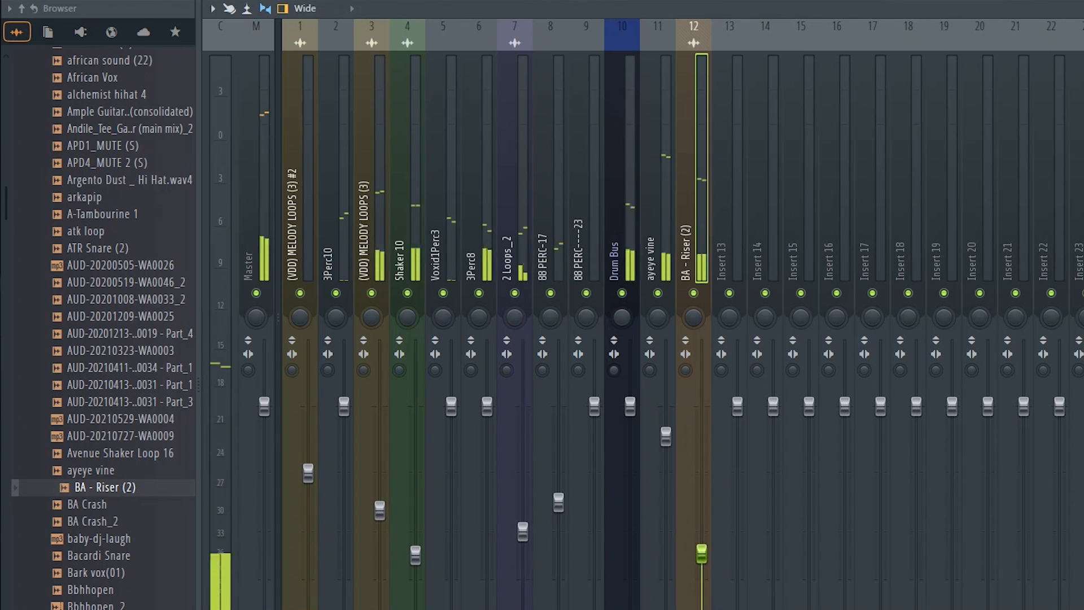
Audition the snare and crash samples, then place BA Crash on Track 8 at bar 5 and route it to mixer insert 13
key("F6")
left_click(86, 232)
left_click(101, 249)
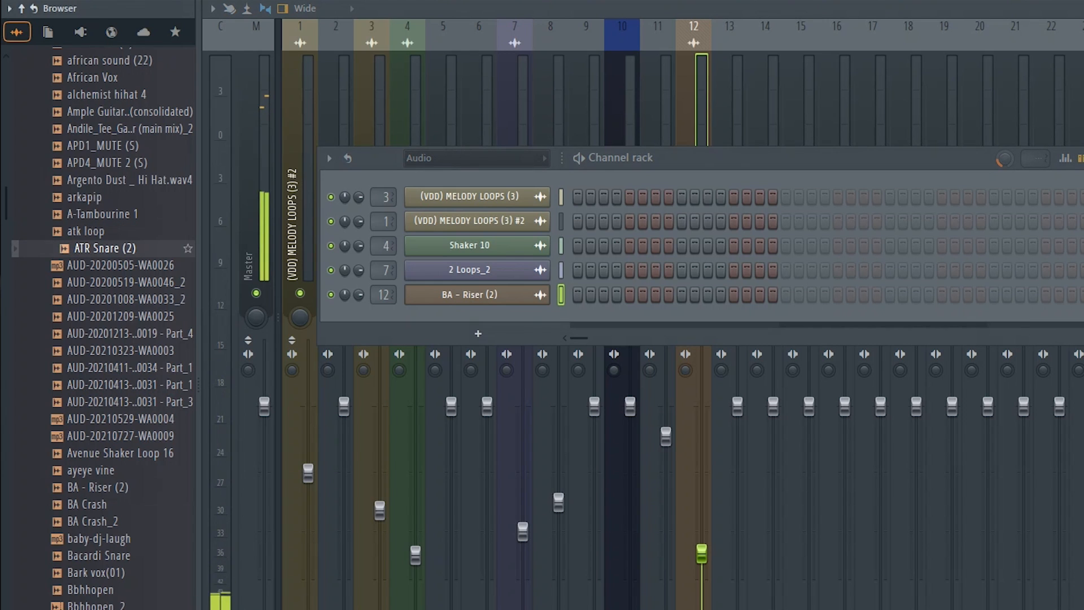
left_click(105, 555)
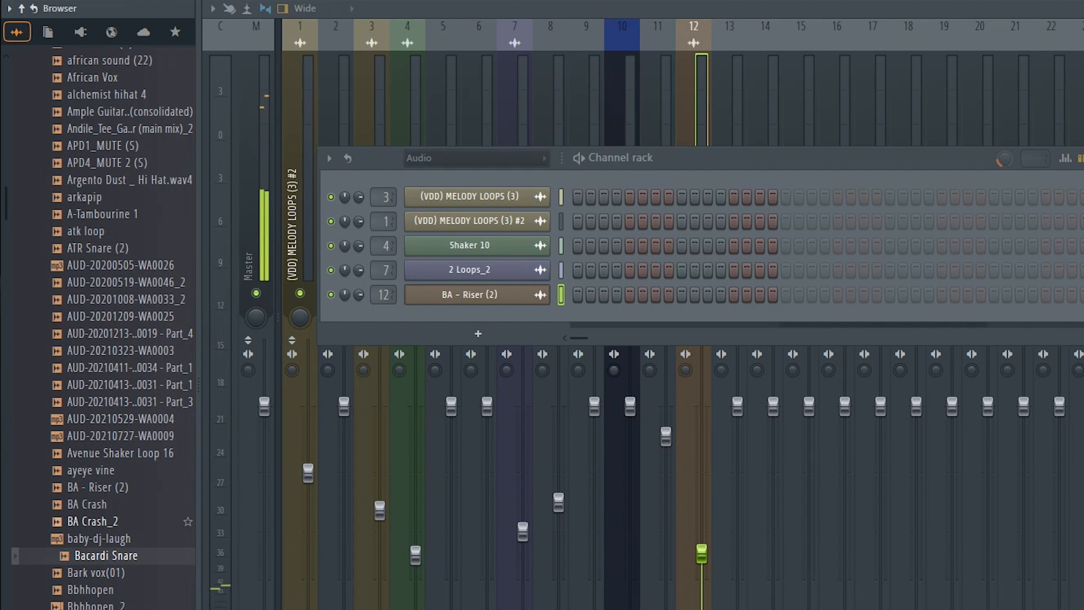
left_click(92, 521)
left_click(93, 504)
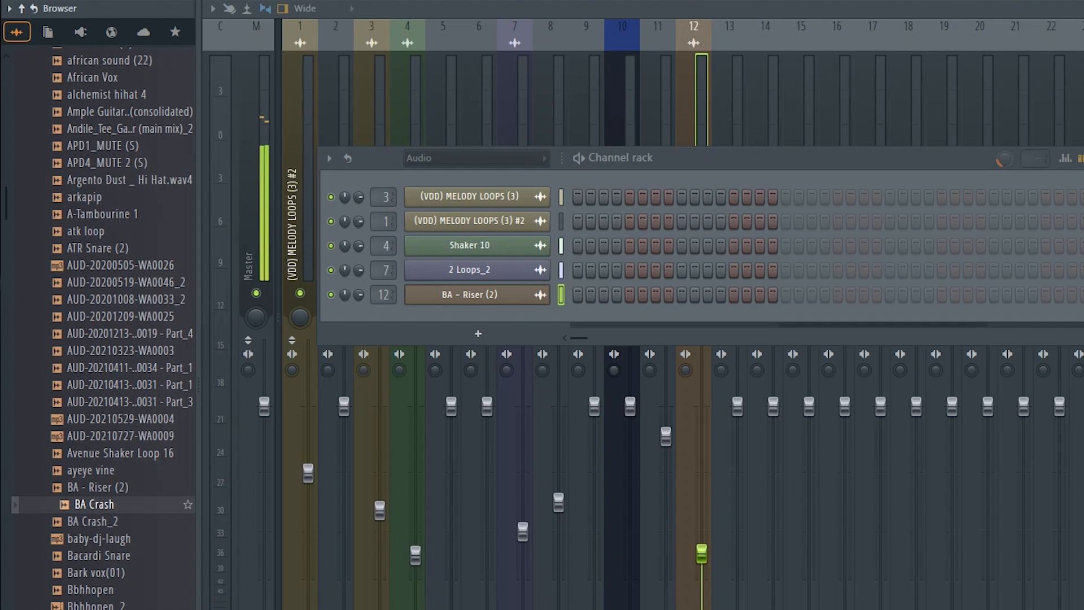
key("F5")
left_click_drag(93, 504, 621, 395)
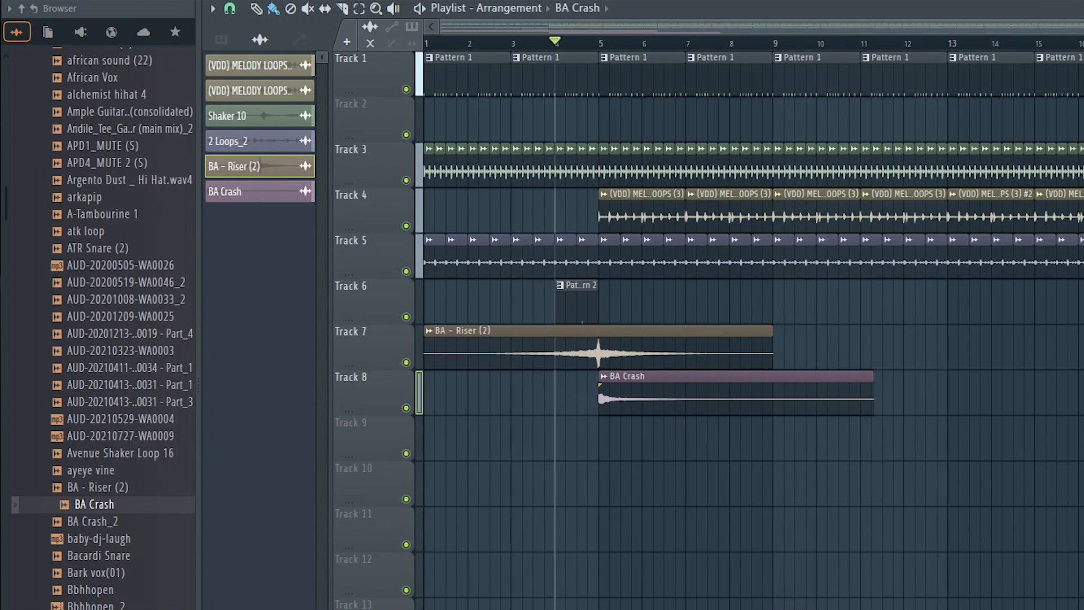
double_click(624, 394)
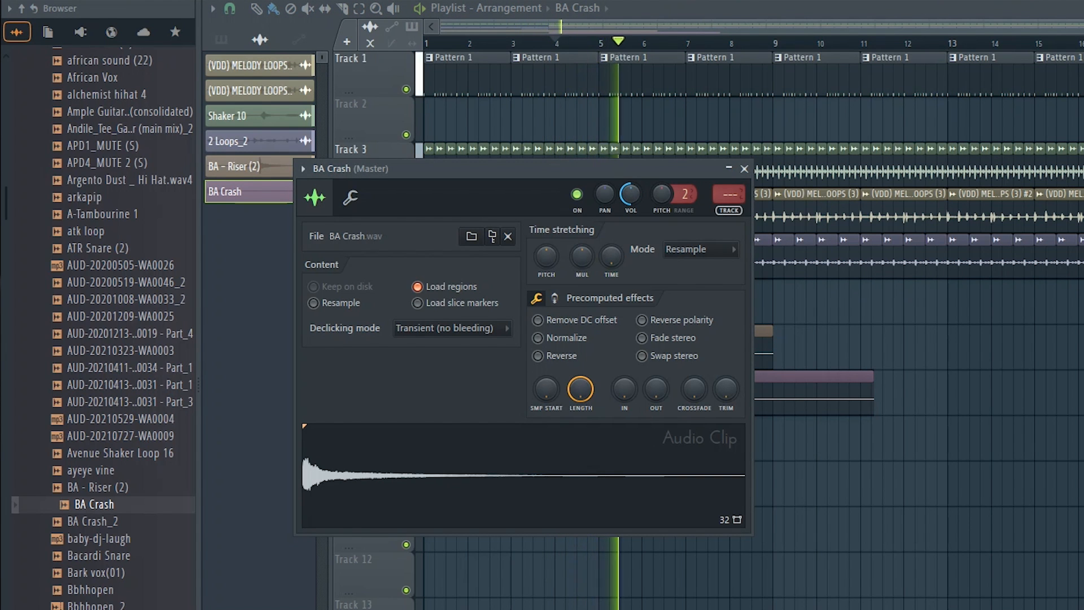
key("F9")
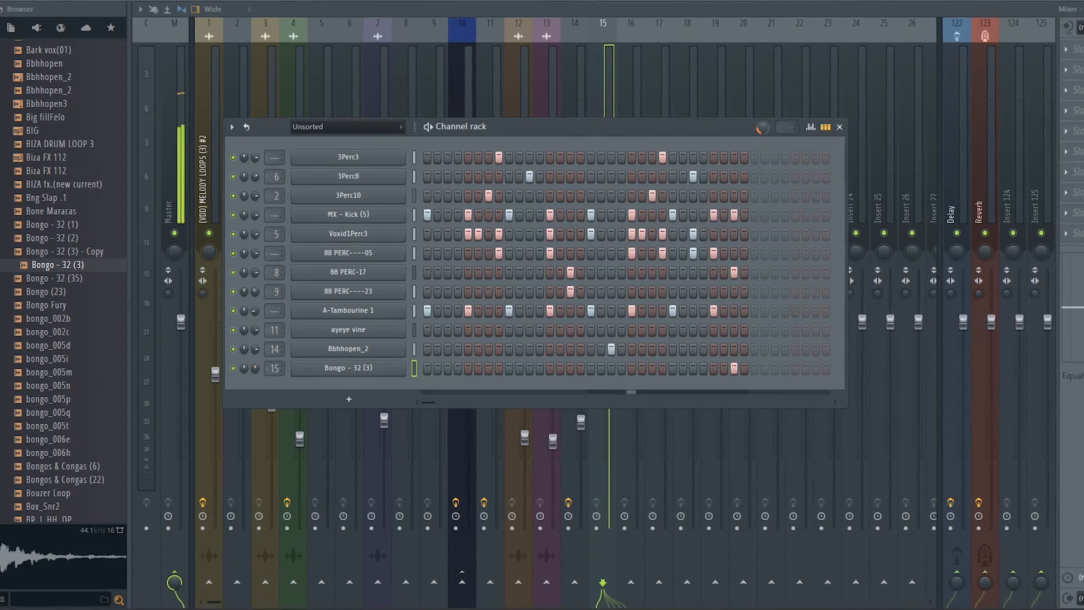
Route the Bongo - 32 (3) track on insert 15 to the Drum Bus instead of the Master and lower its volume
key("F6")
left_click(463, 582)
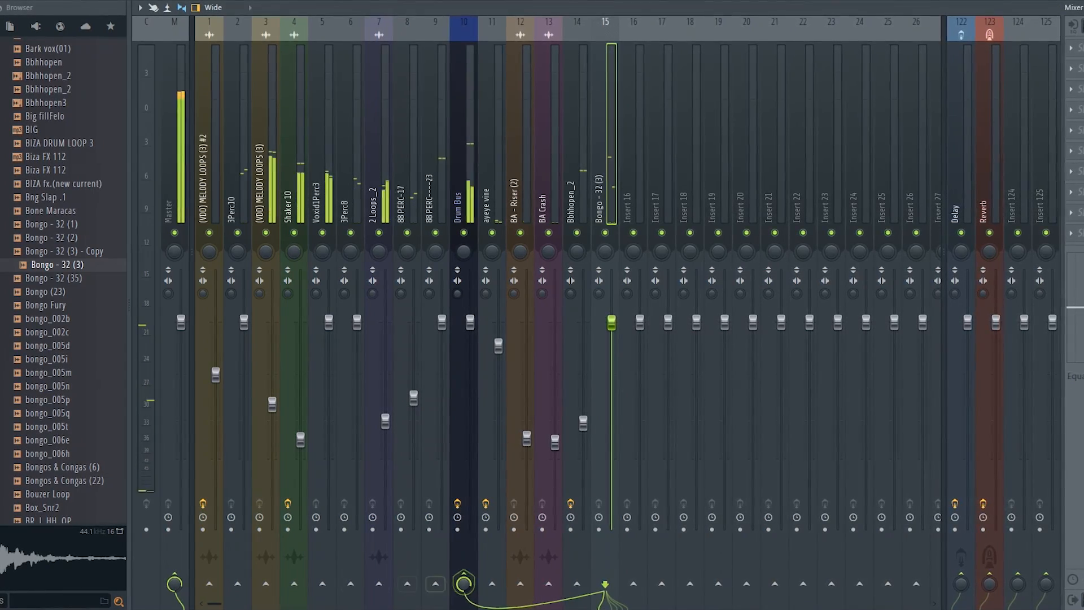
left_click(174, 573)
left_click_drag(613, 349, 614, 353)
key("F6")
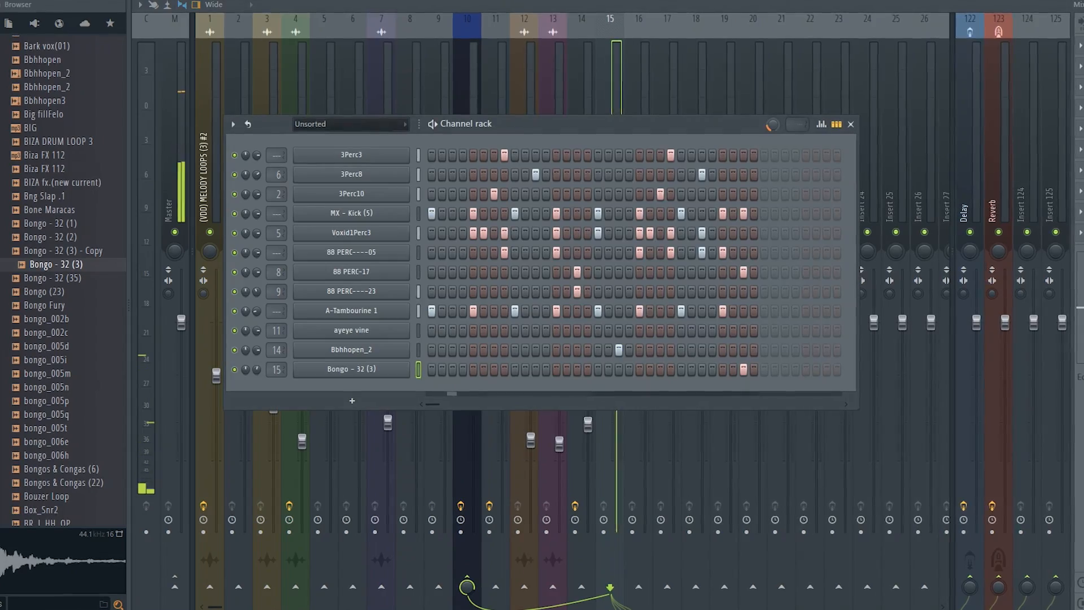
Add the C&S_(2) (1) sample with hits on steps 5, 13, 21 and 29, routed through insert 16 to the Drum Bus
left_click(48, 360)
left_click(48, 373)
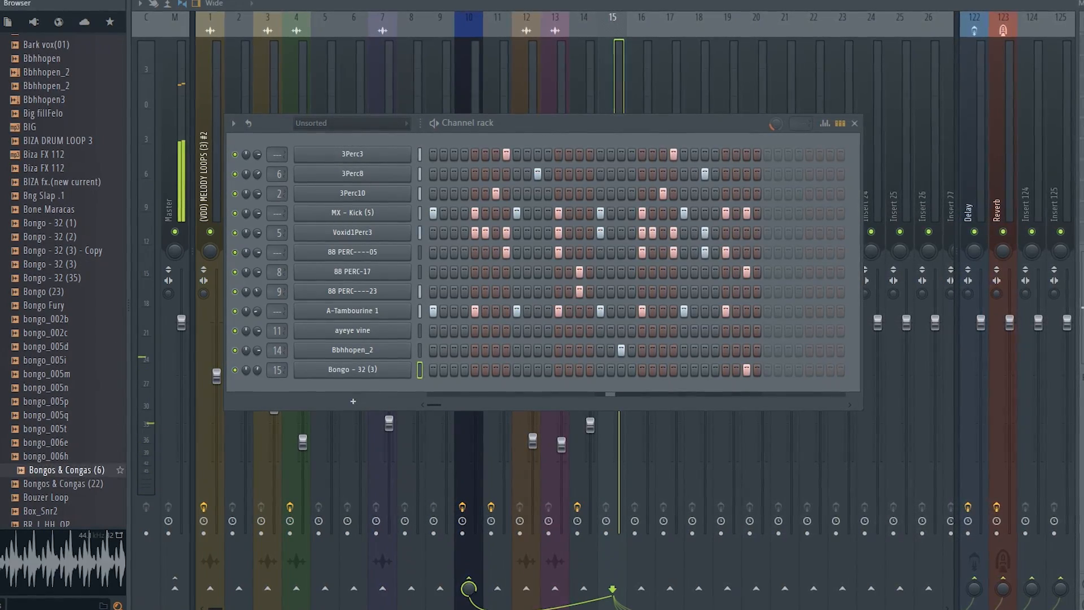
scroll(51, 508, "down", 6)
left_click(51, 305)
left_click(50, 319)
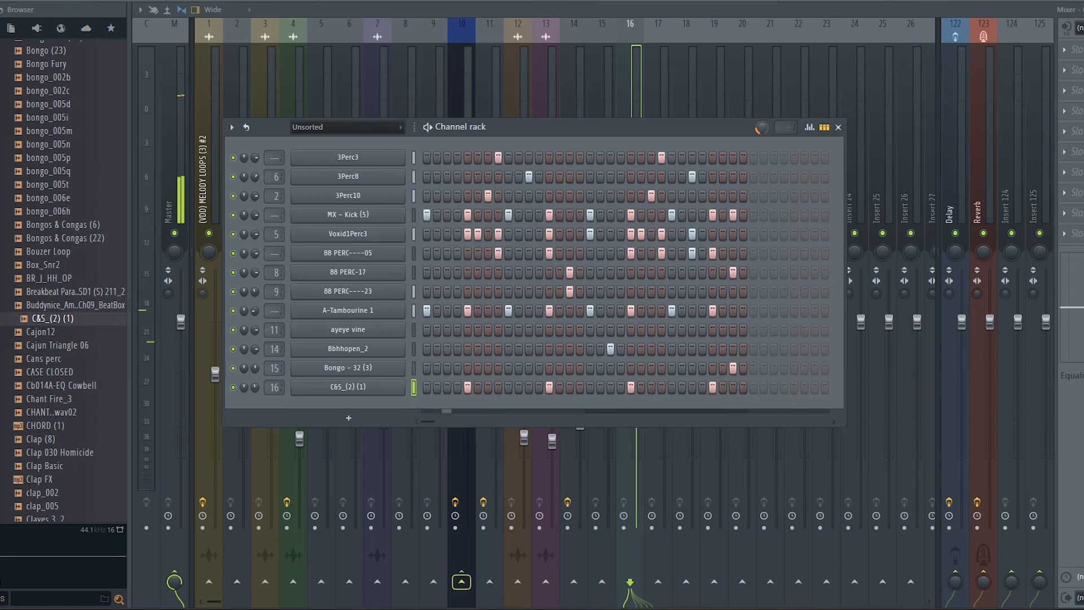
key("F6")
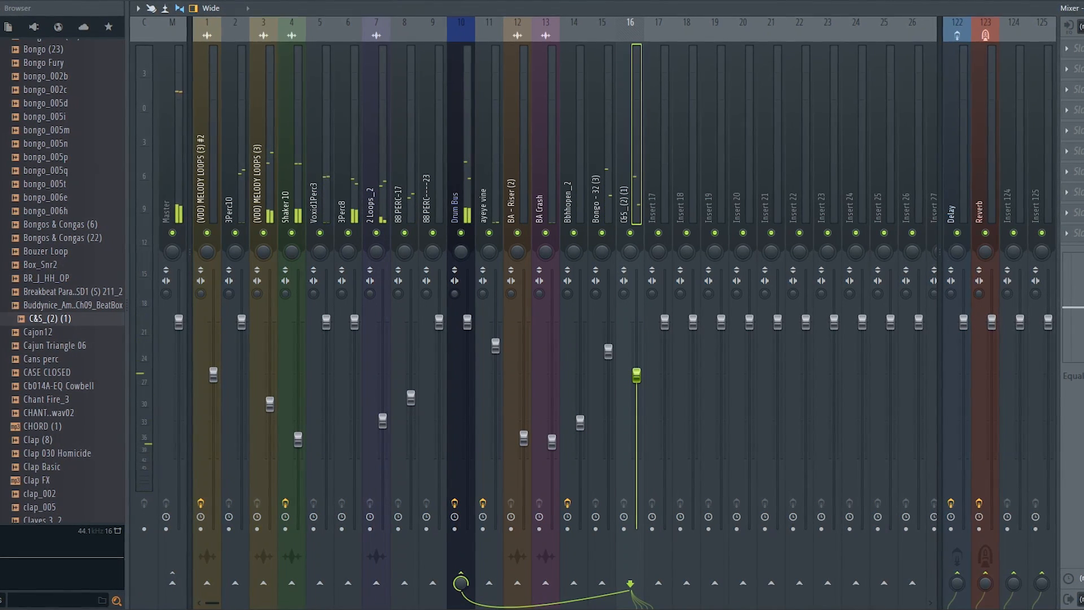
Add the Cans perc sample to the channel rack with hits on steps 8 and 24
key("F6")
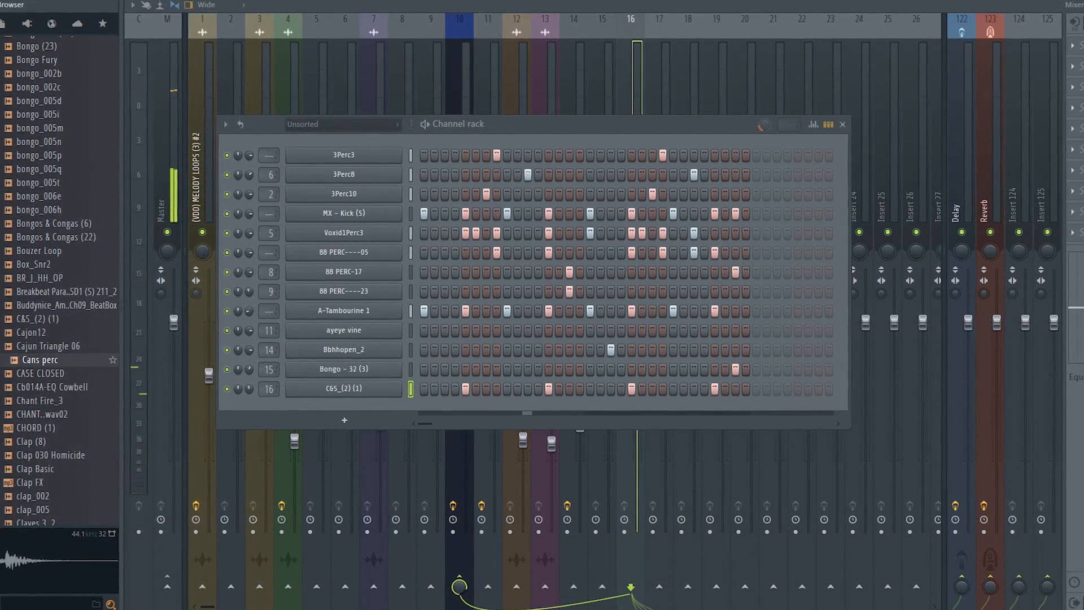
left_click_drag(322, 439, 321, 435)
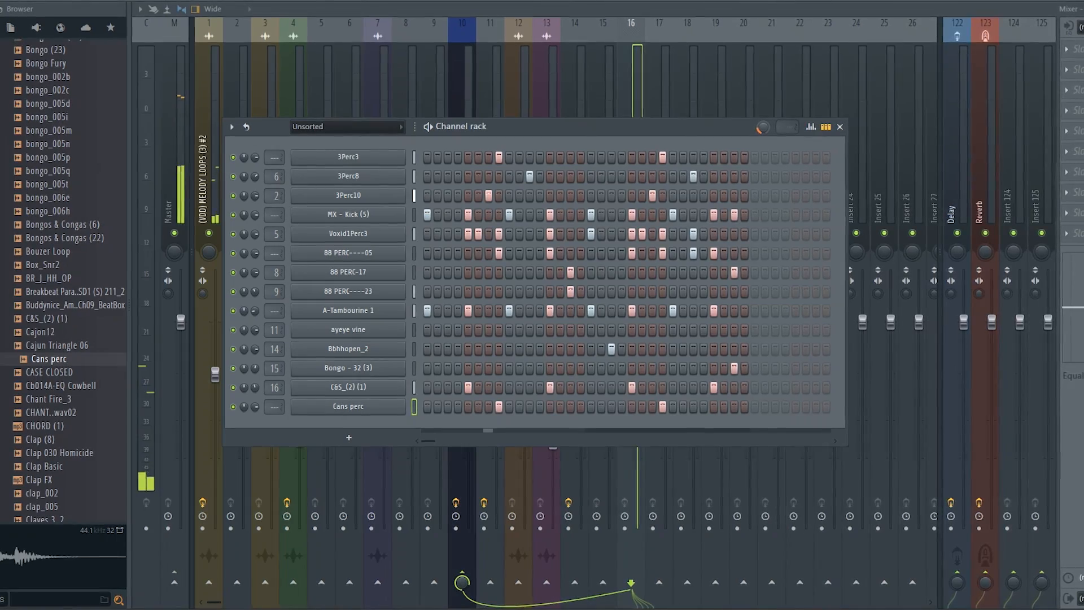
Route the Cans perc track on insert 17 to the Drum Bus and lower its volume
key("F6")
left_click(463, 583)
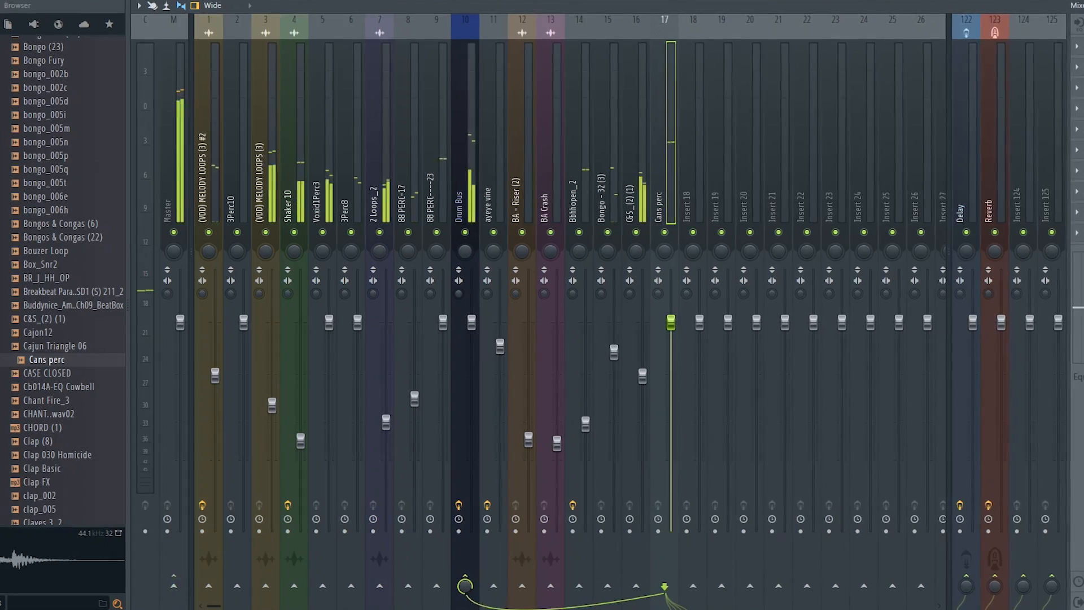
left_click_drag(670, 322, 671, 341)
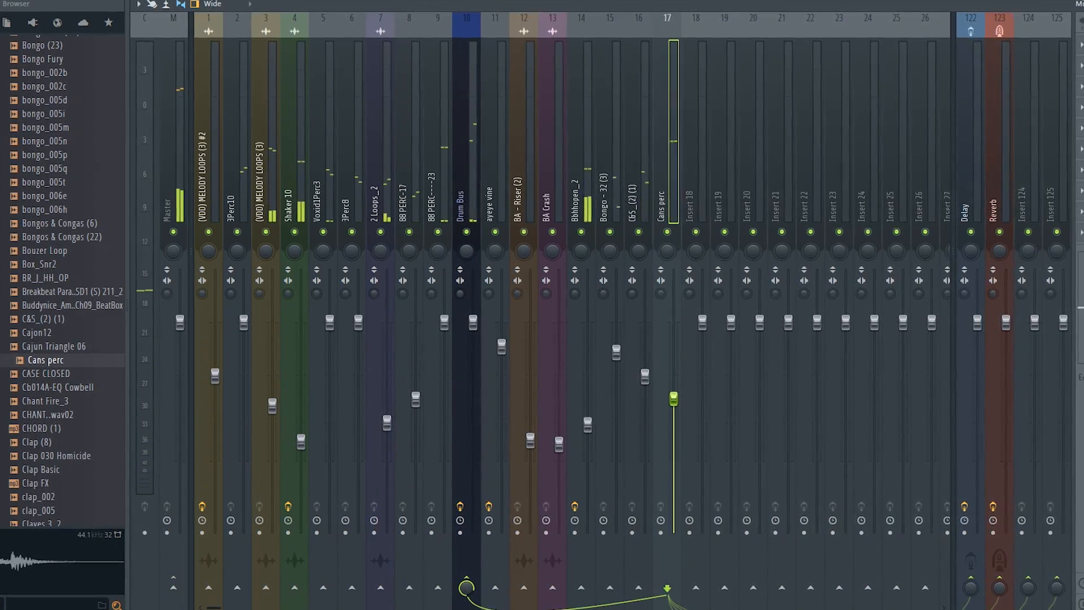
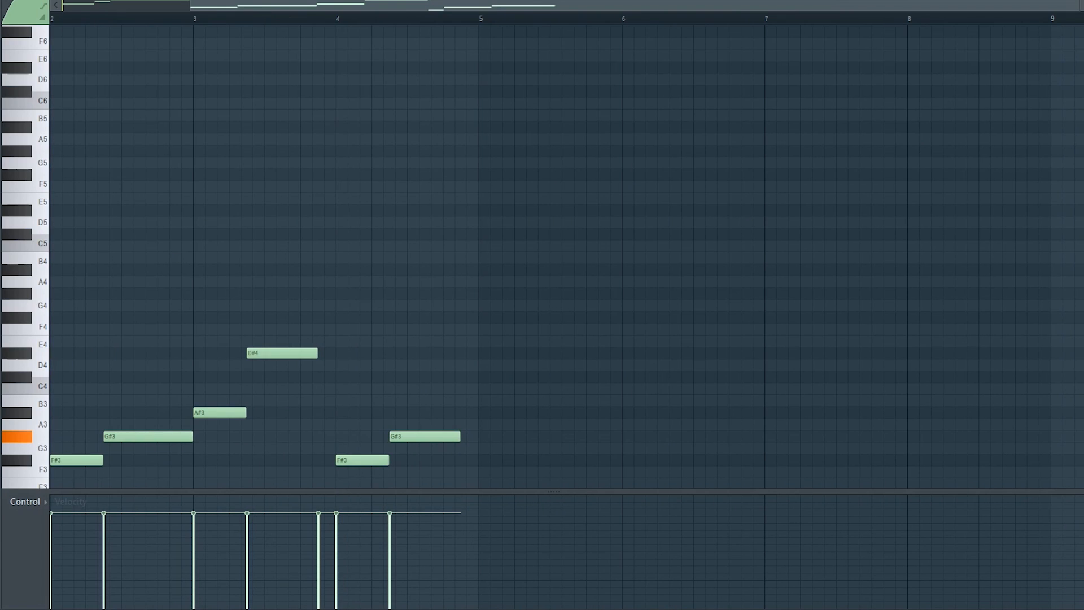
Move the Toxic Biohazard #2 notes in Pattern 4 to the eFlute channel
key("F6")
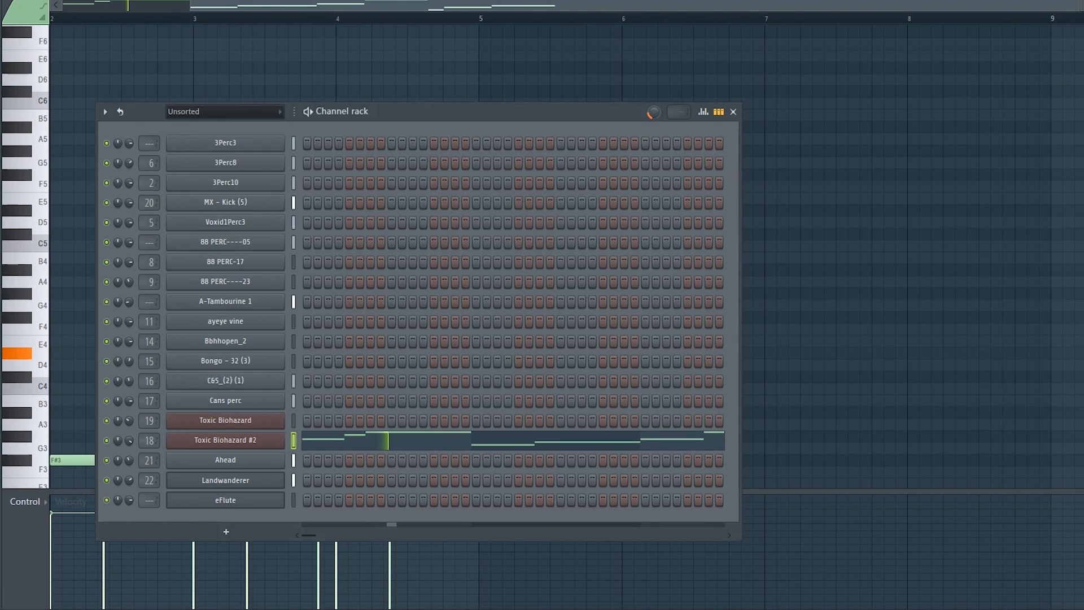
right_click(225, 441)
left_click(427, 422)
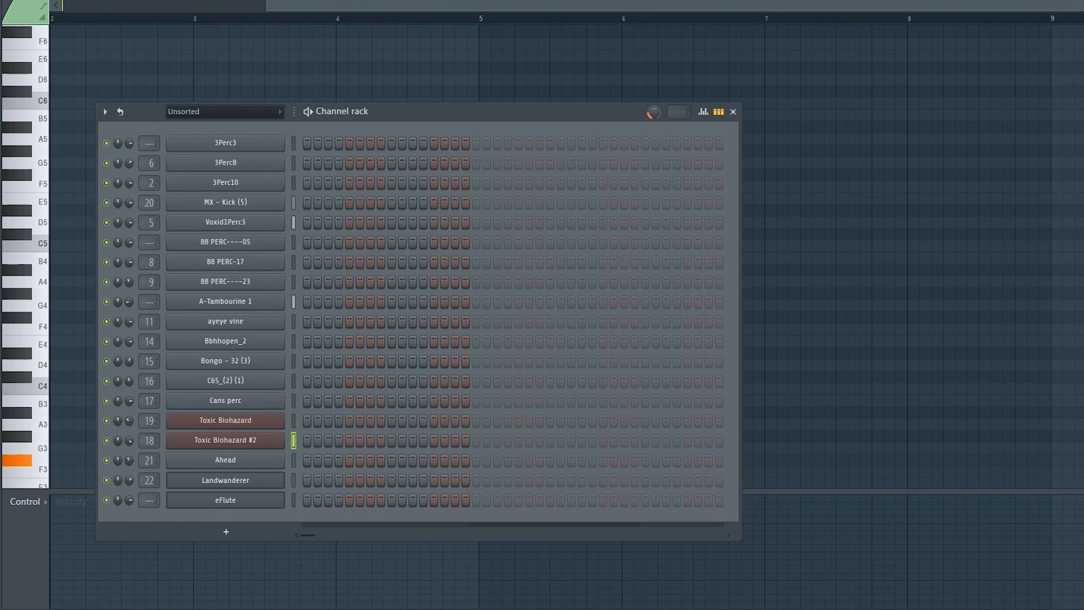
right_click(225, 420)
left_click(427, 448)
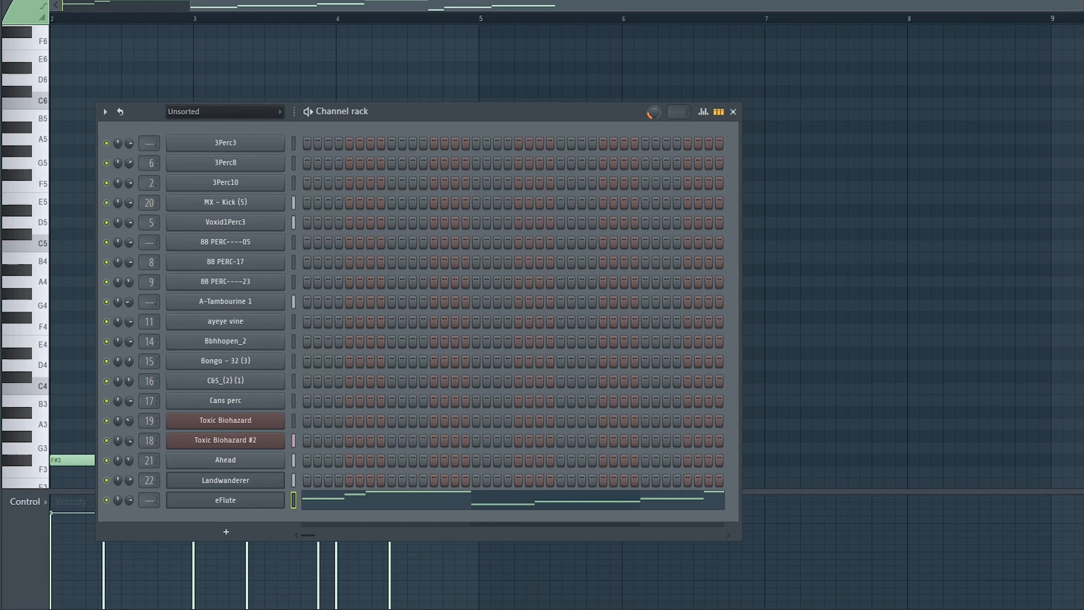
Assign the eFlute channel to mixer insert 23 and lower its volume
left_click(225, 500)
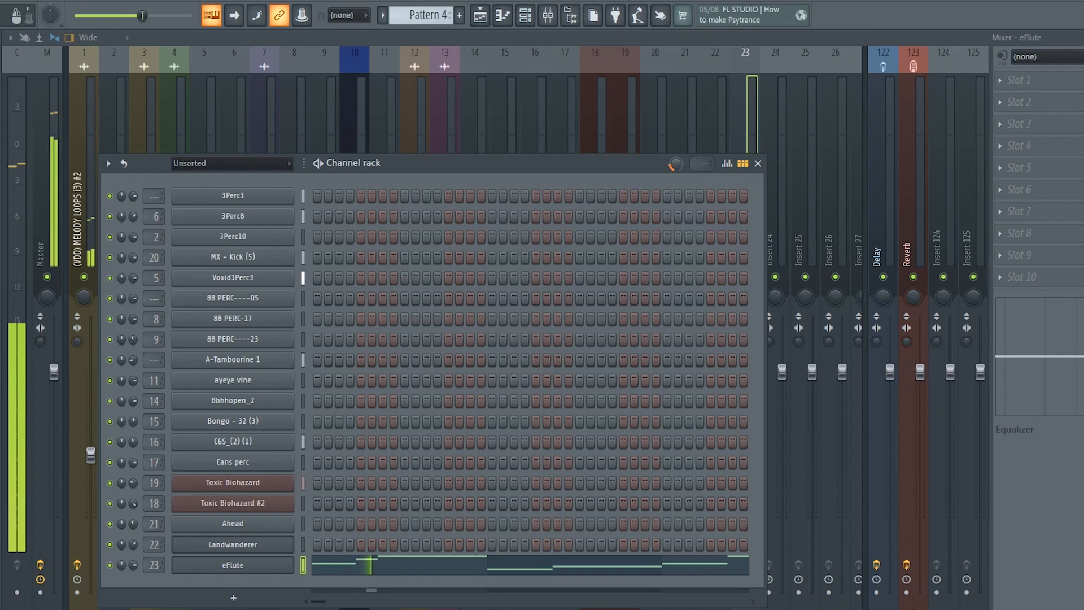
key("F6")
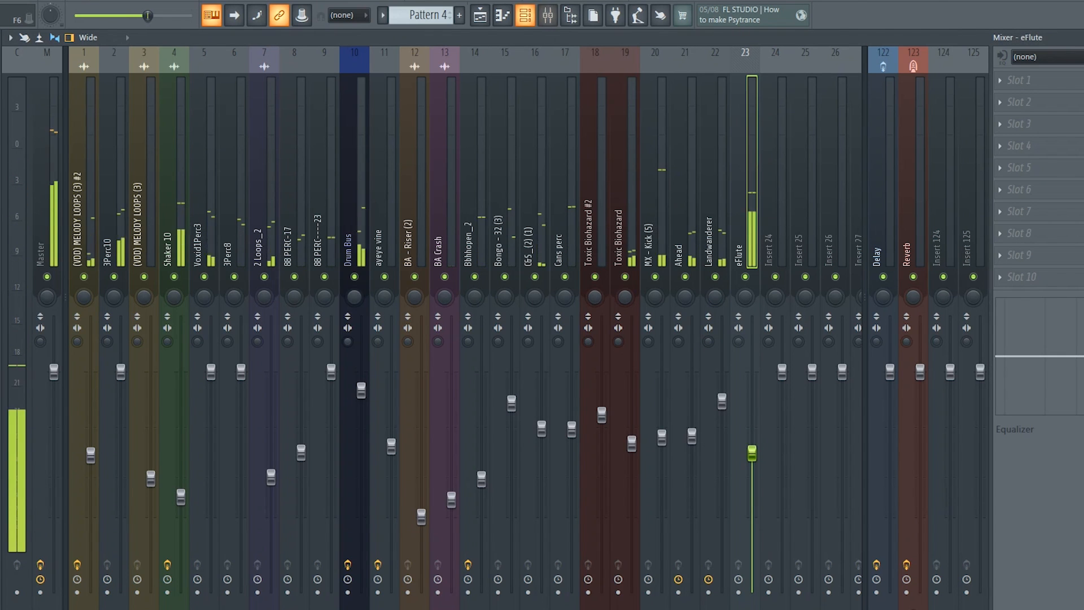
key("F6")
Lower the A#3, G#3 and D#4 notes of the eFlute melody by one octave
key("F7")
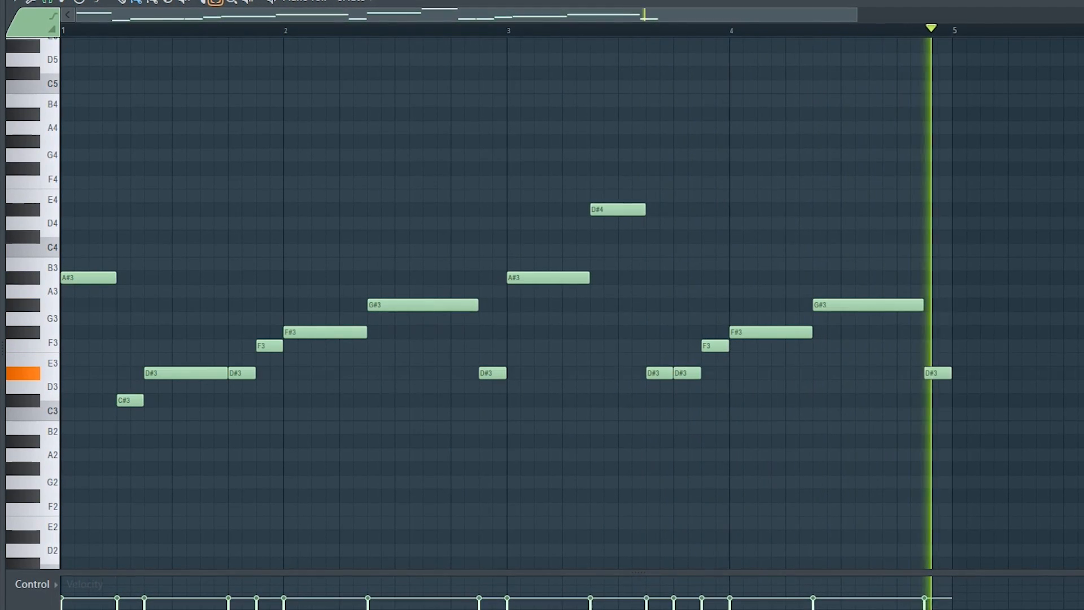
key("ctrl+Down")
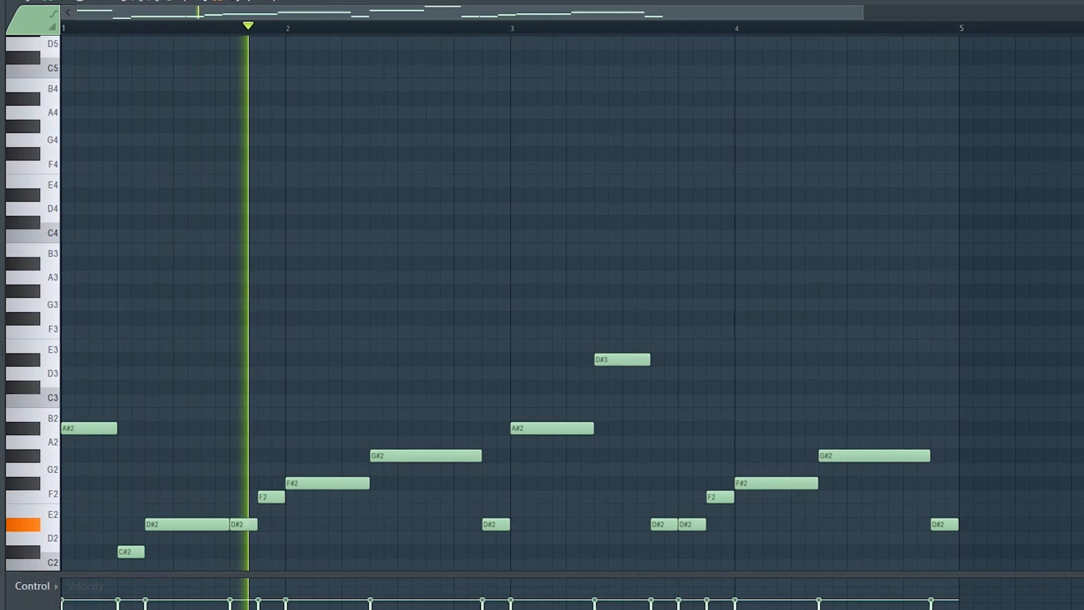
key("ctrl+Up")
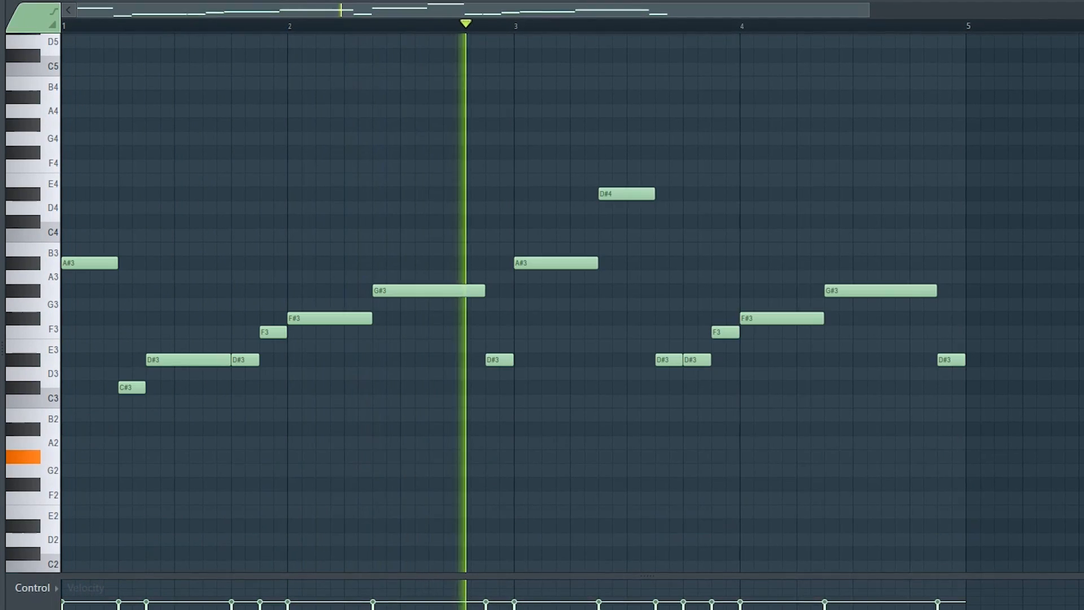
left_click_drag(936, 295, 70, 116)
key("space")
key("space")
key("ctrl+Down")
key("space")
key("space")
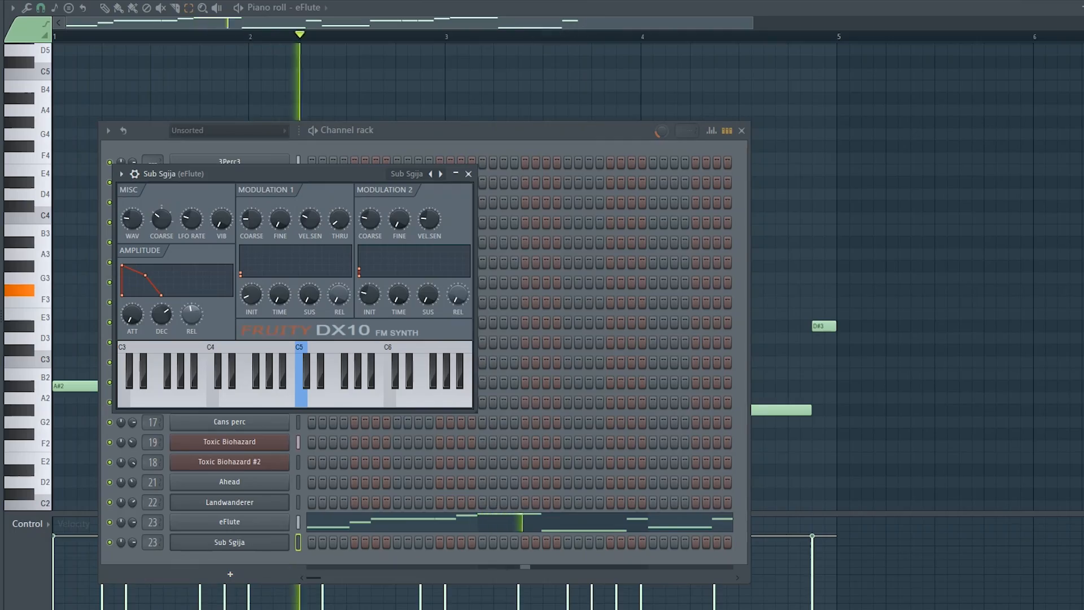
Load the Sgija 2 preset in the Sub Sgija channel's Fruity DX10 and paste the eFlute notes into that channel
right_click(439, 174)
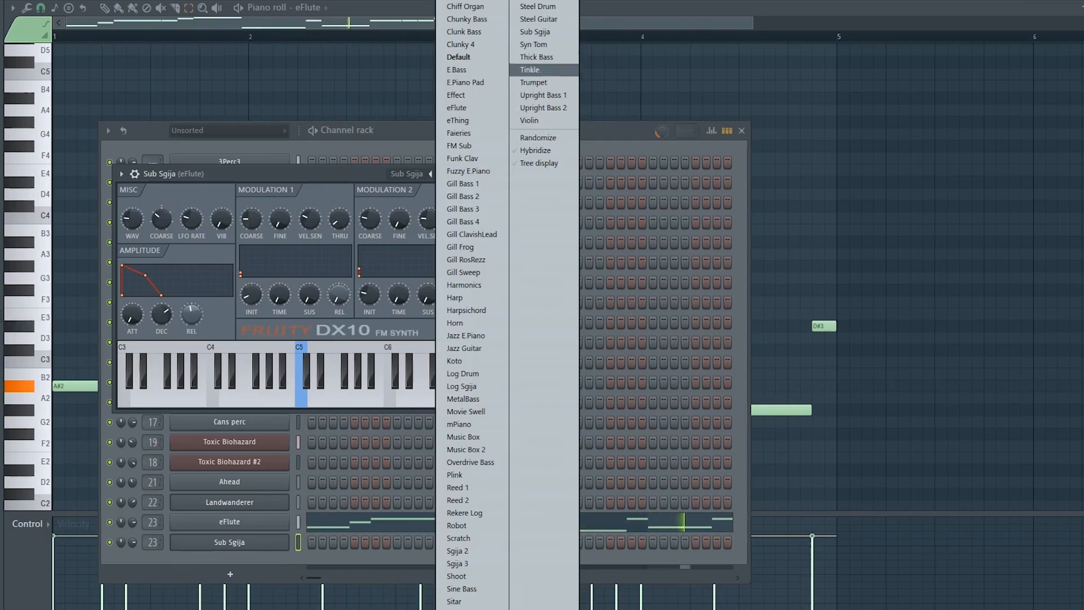
left_click(459, 551)
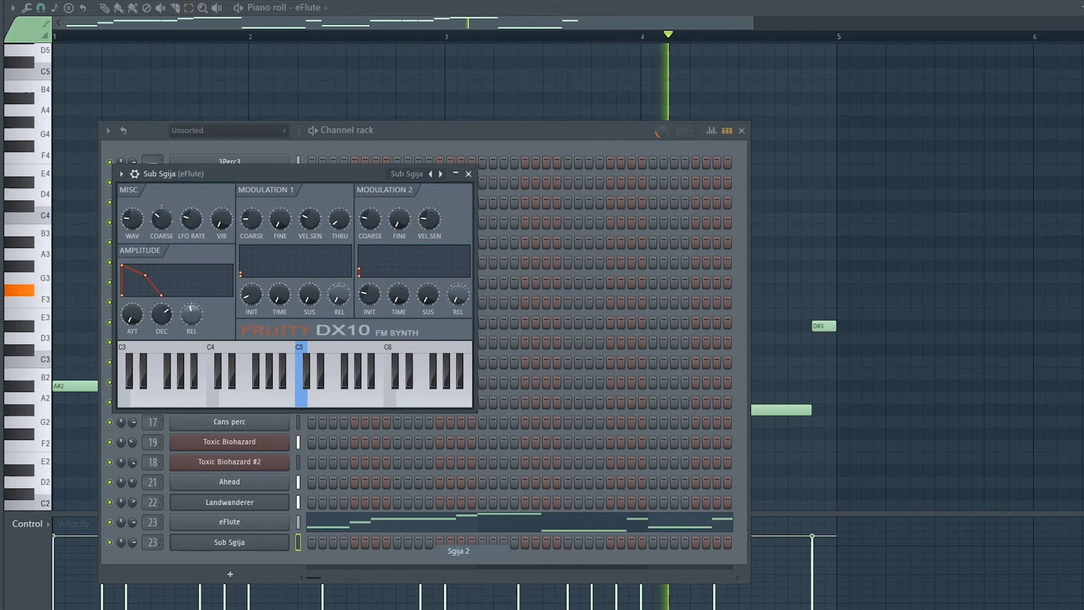
left_click(277, 542)
right_click(277, 541)
left_click(445, 466)
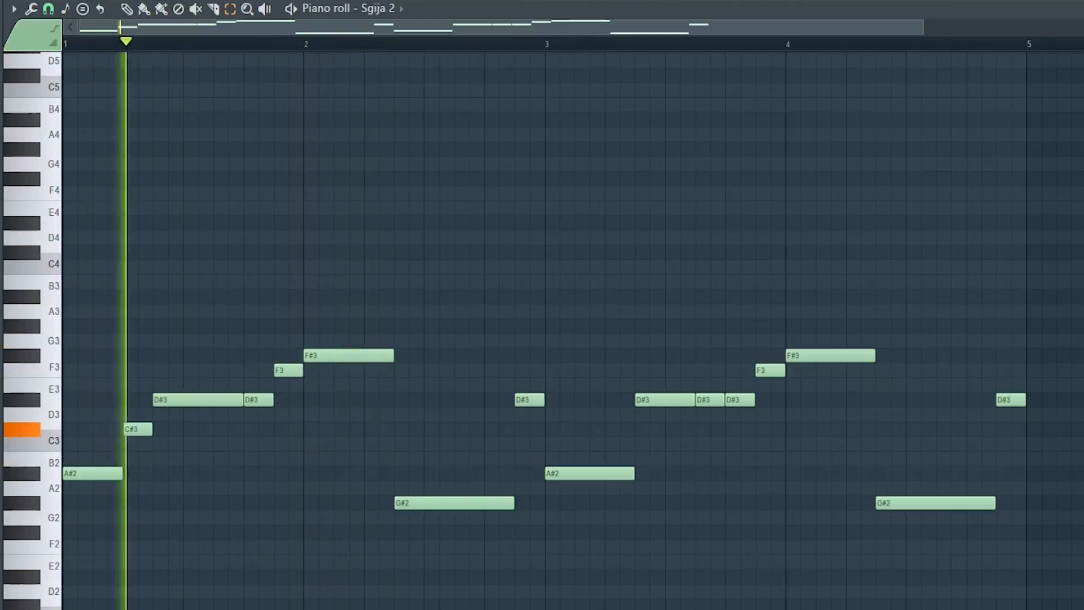
Lower the F3 and F#3 notes of both phrases in the Sgija 2 melody by one octave
left_click_drag(419, 363, 418, 539)
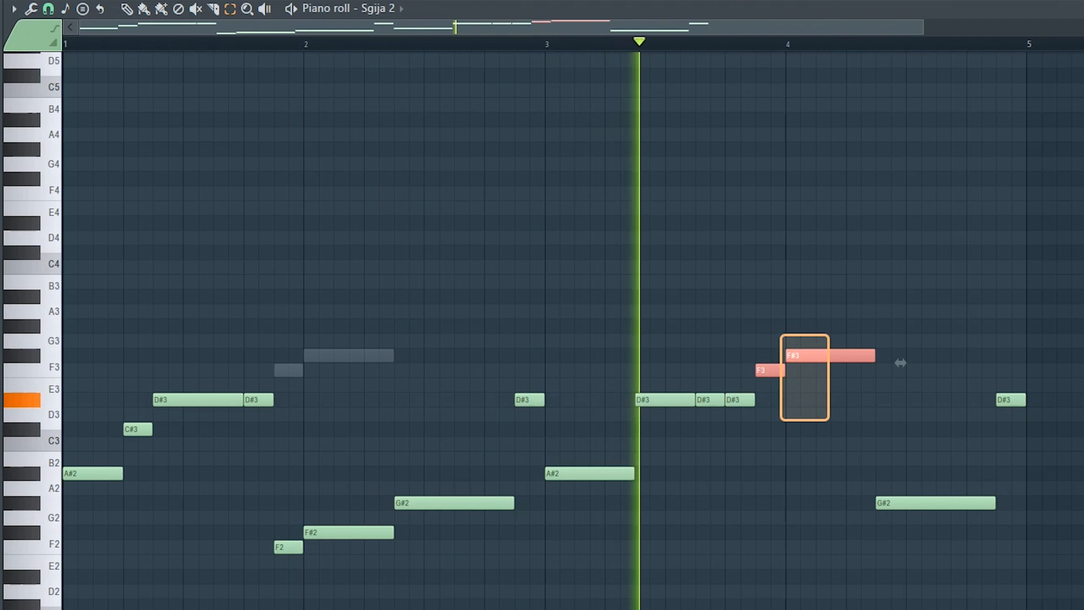
left_click_drag(900, 363, 901, 540)
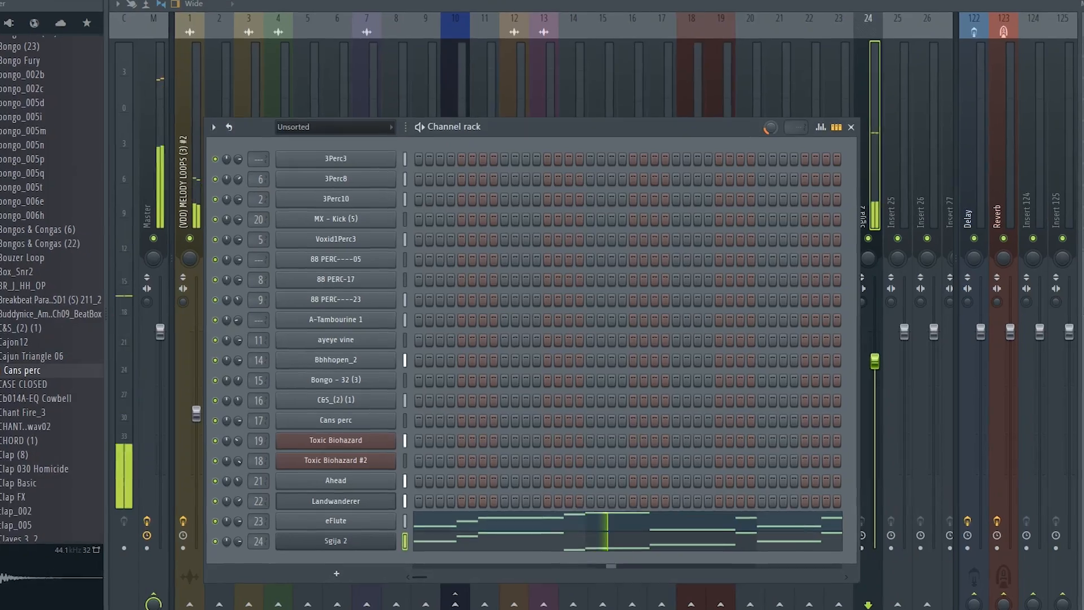
Clone the Sgija 2 channel and load the Sgija 3 preset in the copy
right_click(335, 541)
left_click(412, 573)
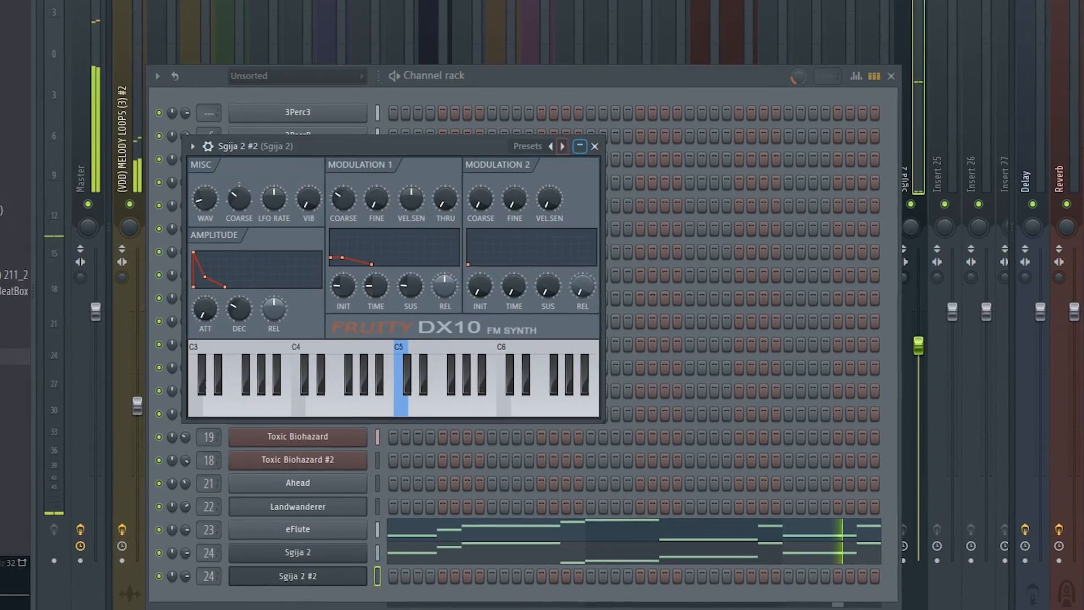
left_click(529, 154)
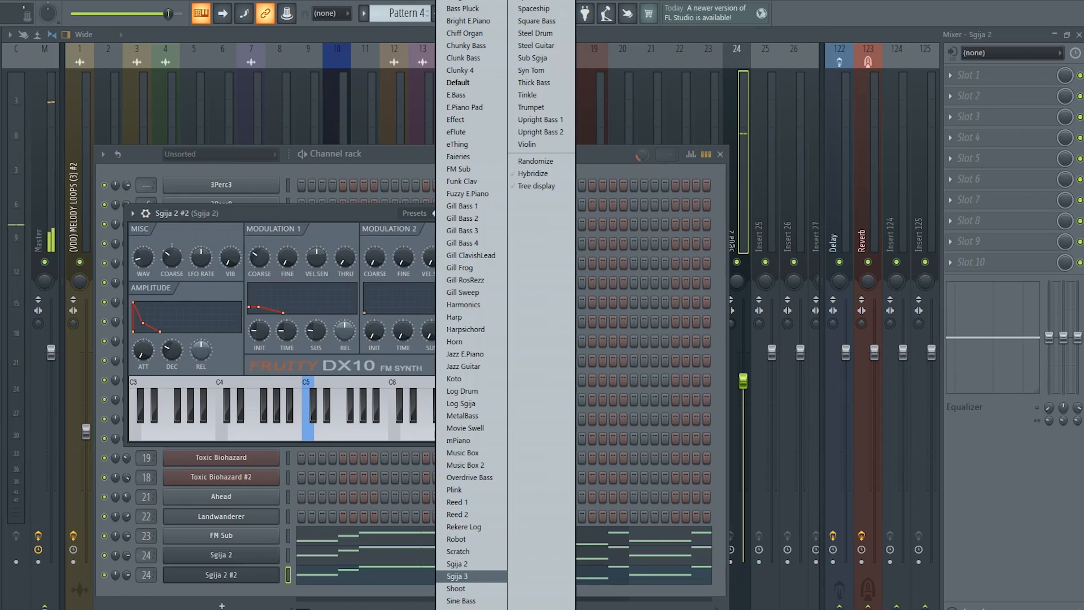
left_click(131, 209)
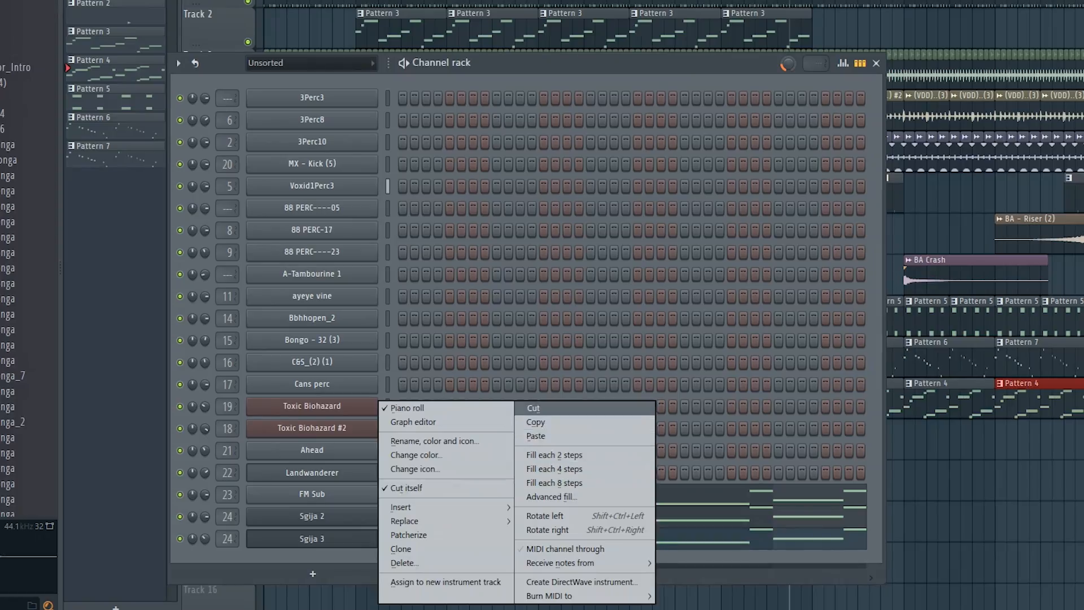
Cut the channel's notes from Pattern 4 and set up a new pattern with a DR_SN1 hit on step 6
left_click(533, 407)
key("F4")
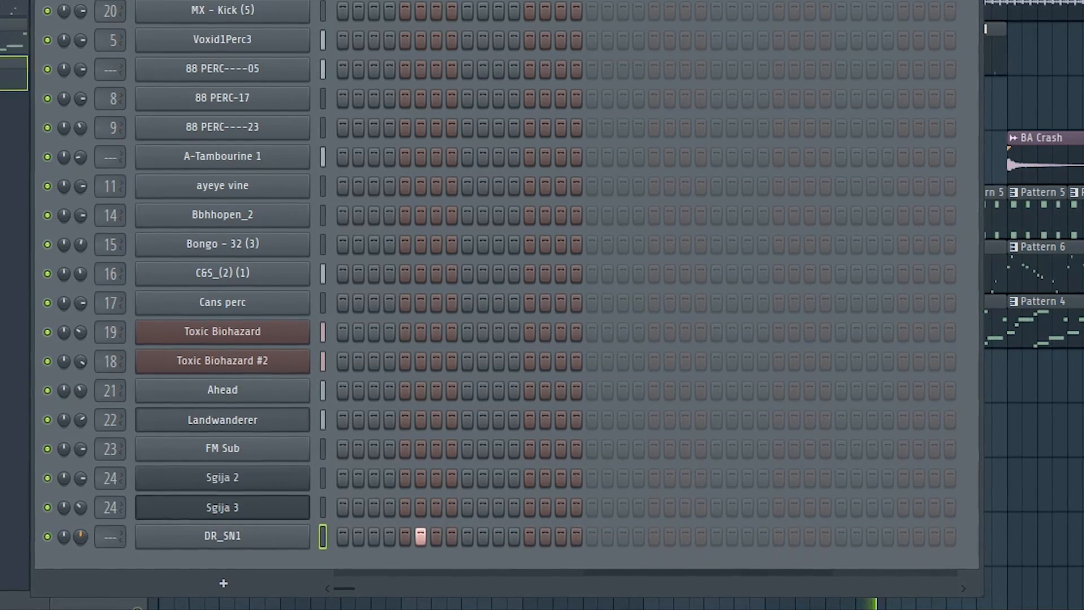
key("ctrl+b")
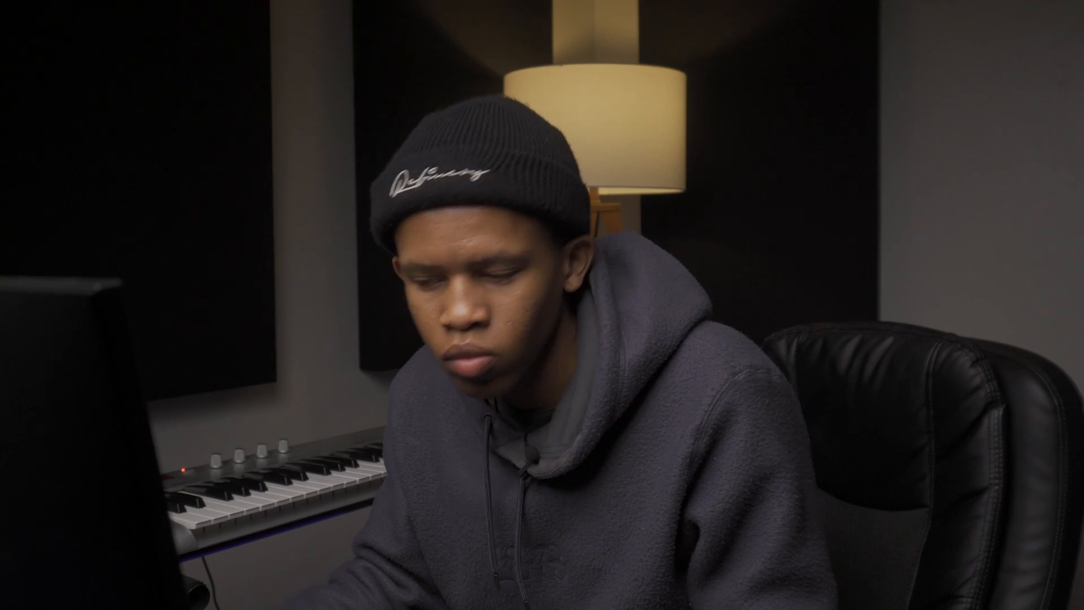
Add Fruity Delay 3 to slot 2 of the EQ-eFx110 A-Fx mixer track, lower its fader, and lay Pattern 10 clips in the playlist
left_click_drag(48, 201, 287, 597)
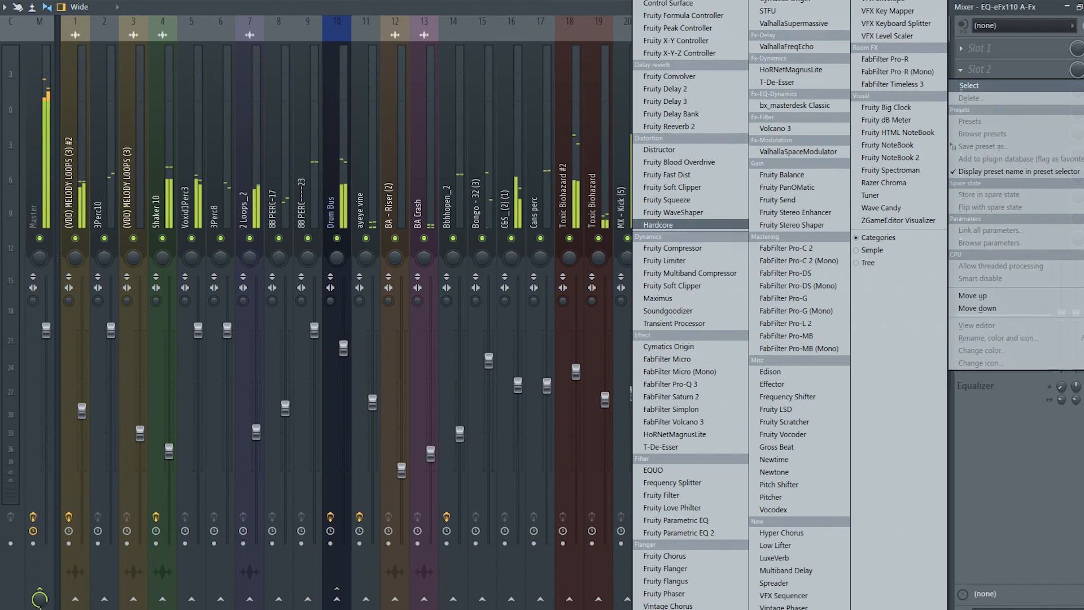
left_click(666, 101)
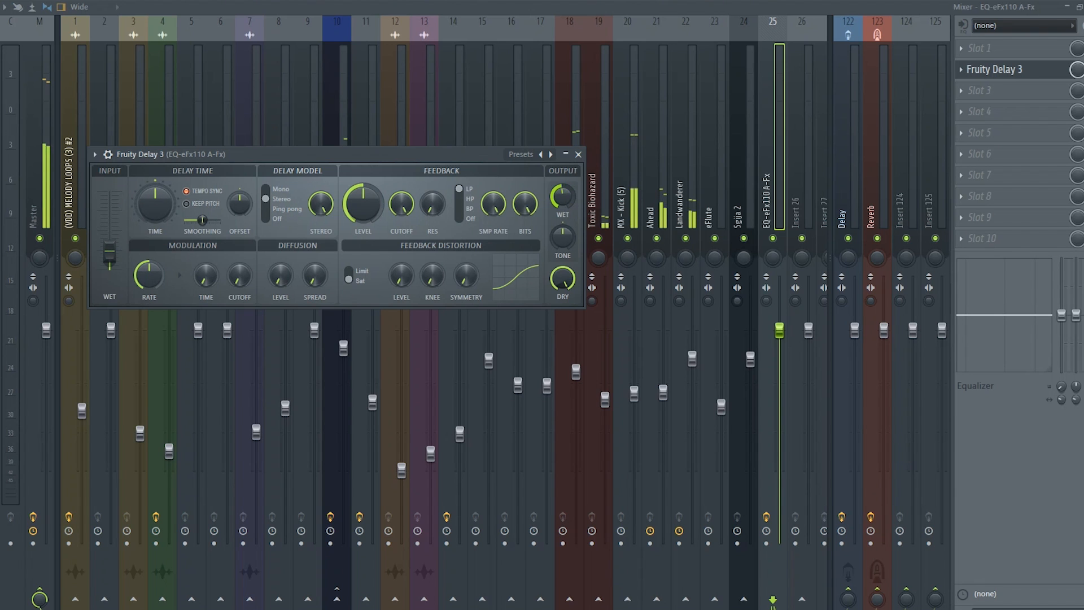
left_click(578, 155)
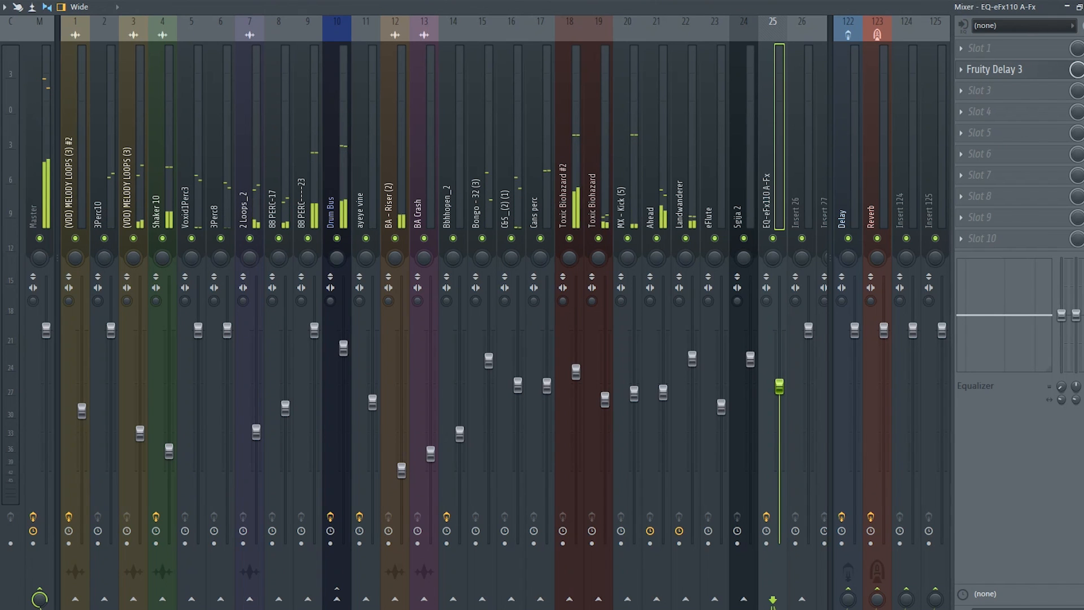
key("F5")
left_click_drag(600, 505, 690, 504)
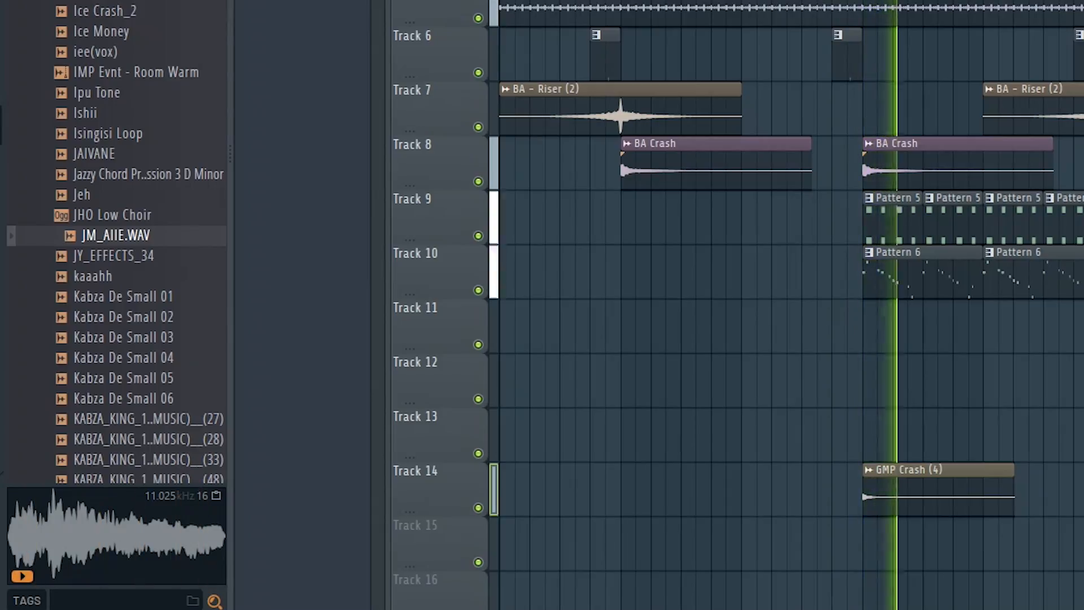
Insert an empty track at Track 9 in the playlist and start Pattern 11 in the channel rack
right_click(424, 217)
left_click(469, 506)
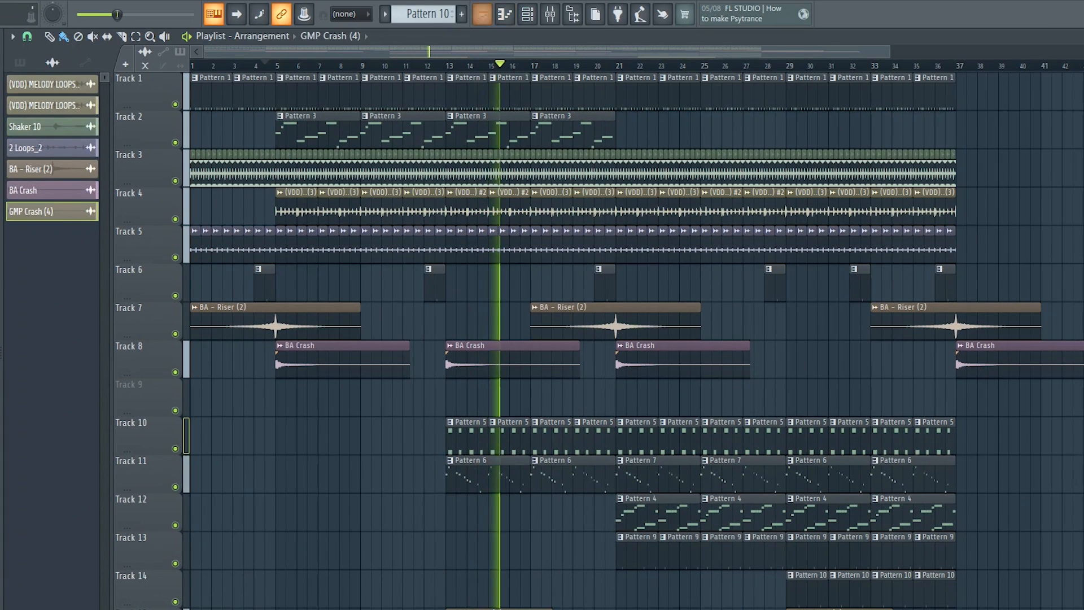
key("F4")
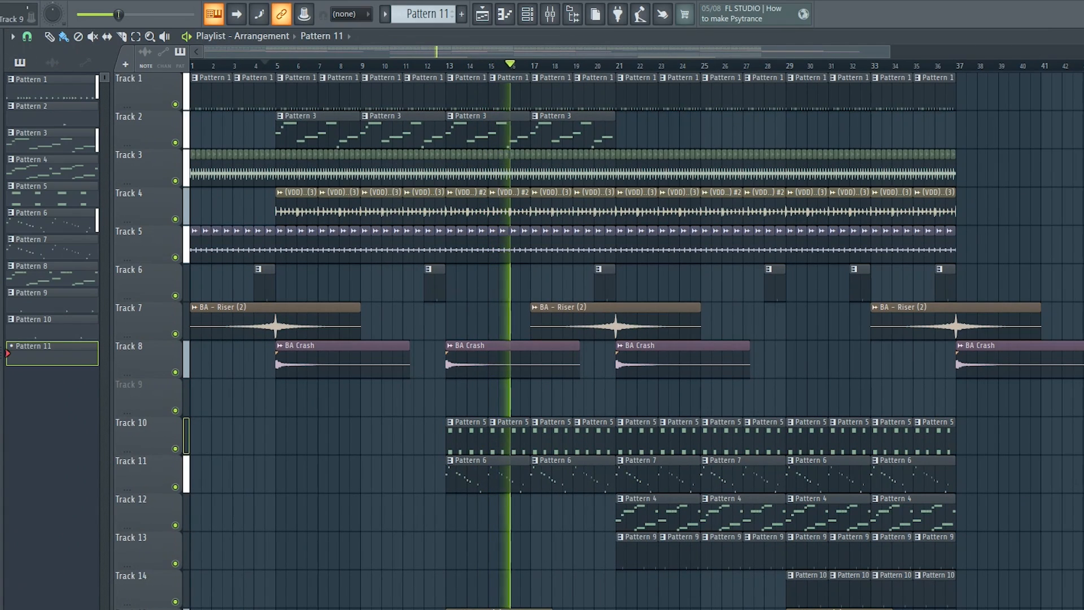
key("F6")
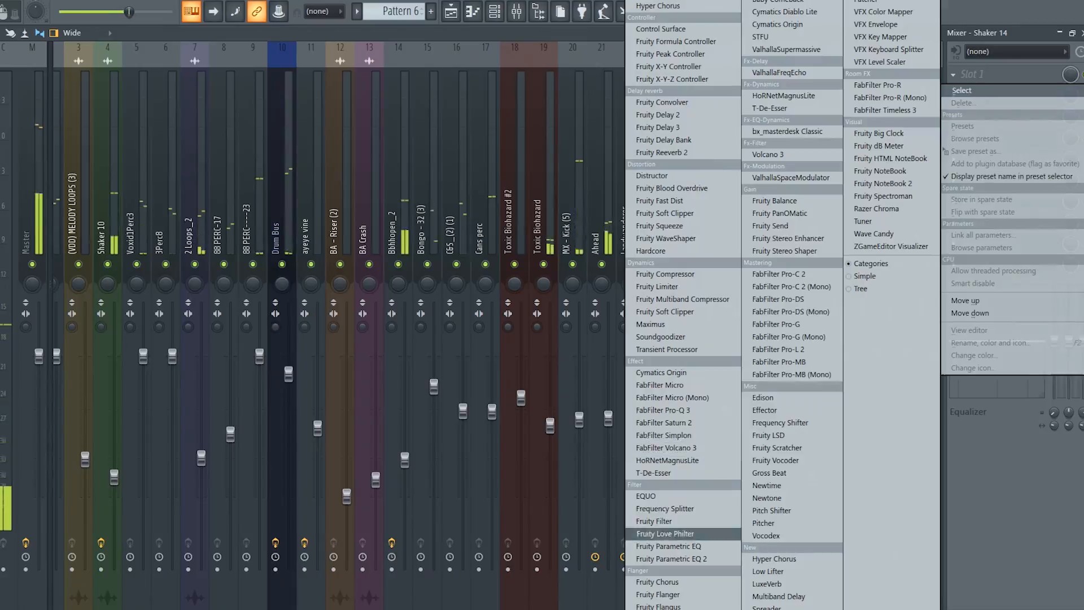
Add Fruity Parametric EQ 2 to the Shaker 14 mixer track and cut its low frequencies with the lowest band
left_click(671, 558)
left_click(448, 128)
left_click(485, 193)
left_click_drag(59, 240, 214, 240)
left_click(488, 129)
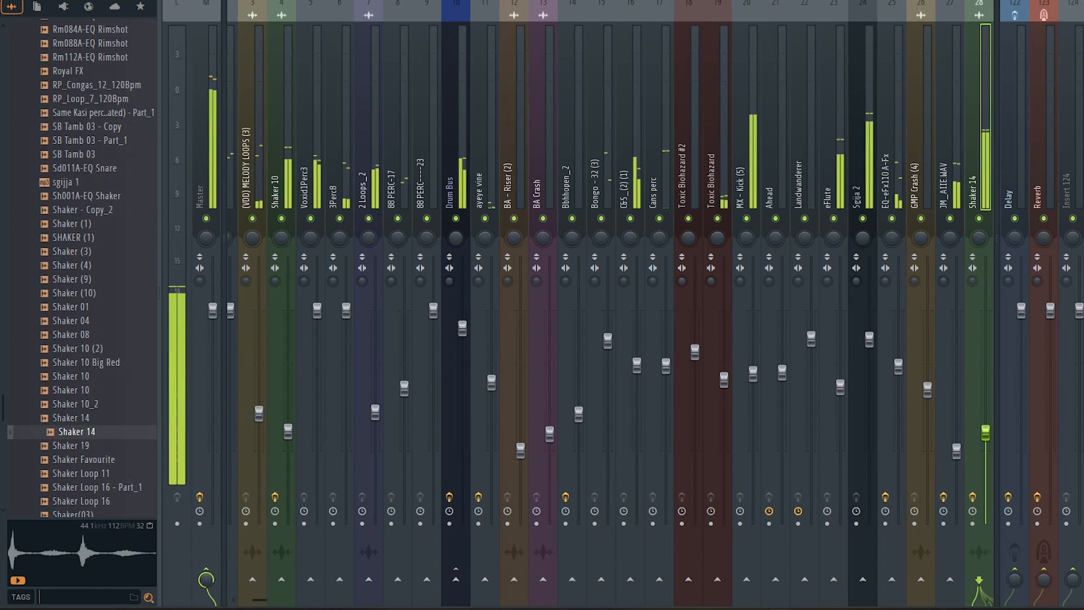
Search the samples for "blaq", place and repeat Blaq - Shaker (3) on Track 17 from bar 37, and open its channel settings and the mixer
key("Return")
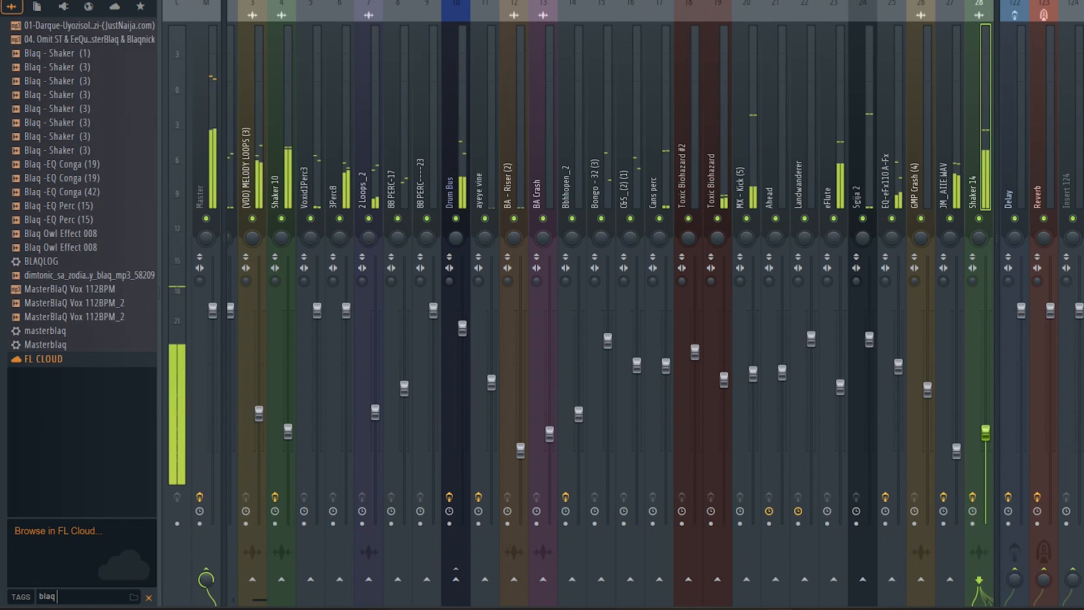
key("F5")
left_click(64, 109)
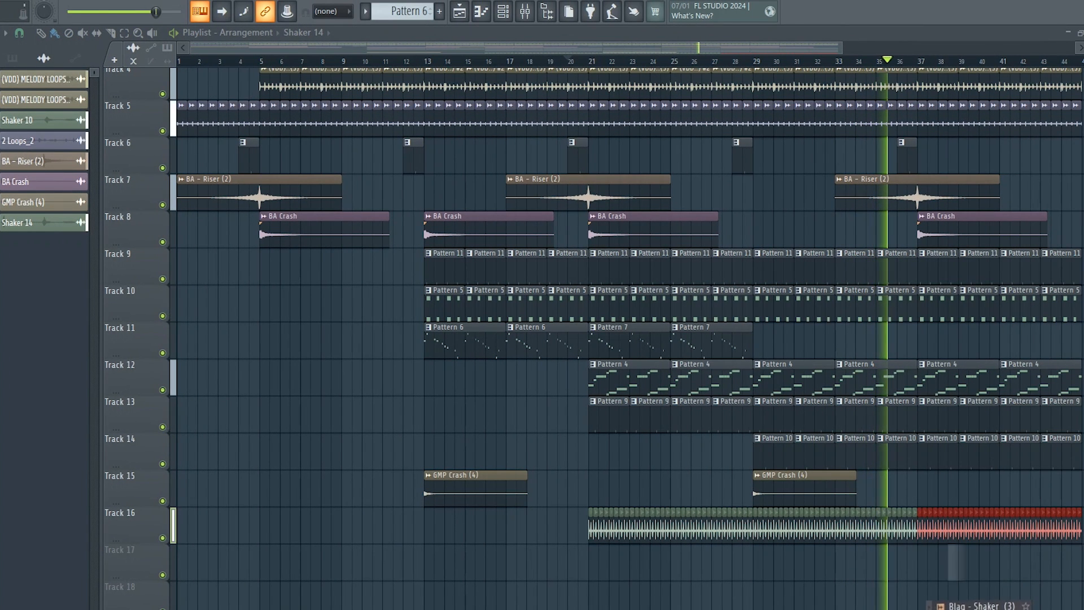
left_click_drag(919, 565, 919, 566)
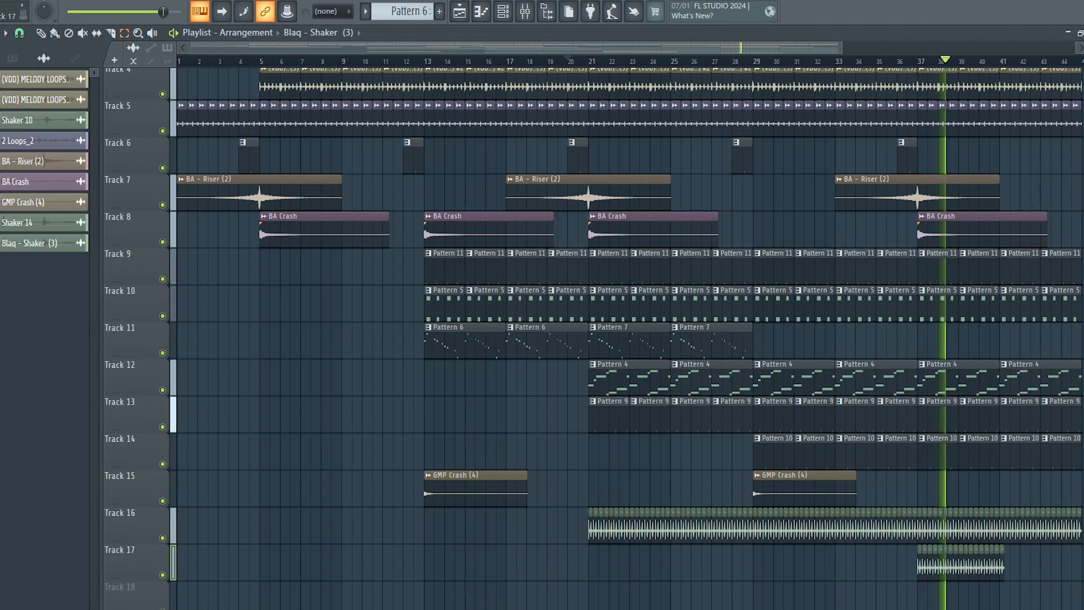
key("ctrl+b")
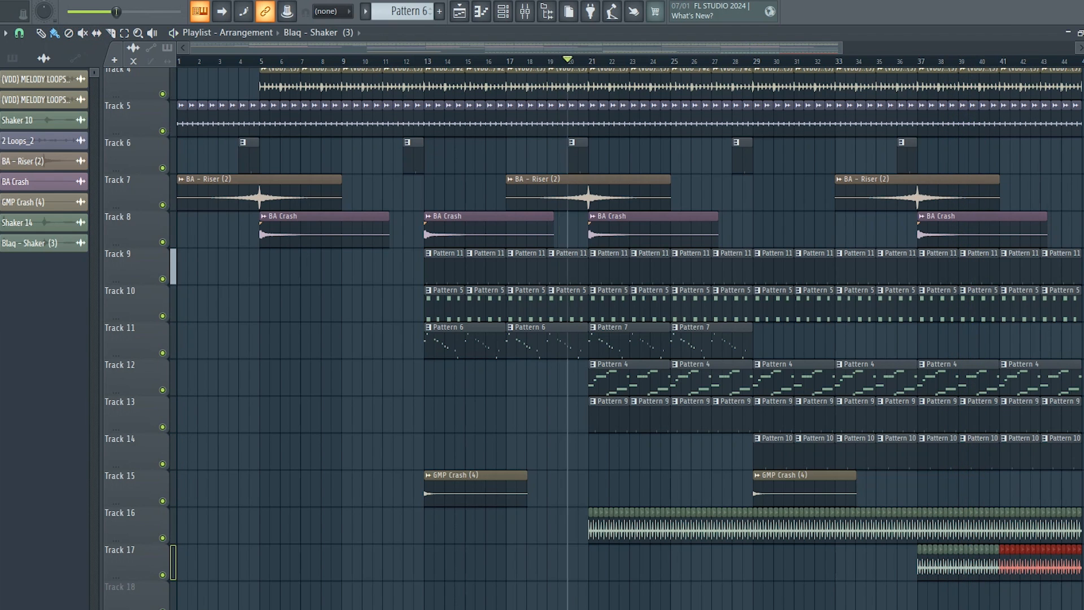
double_click(38, 243)
key("F9")
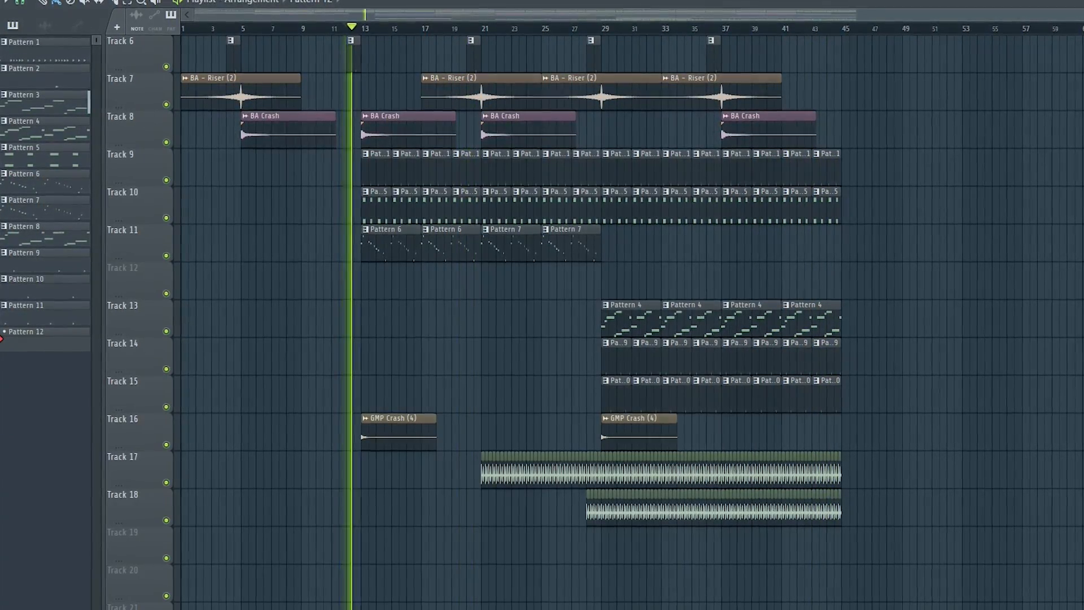
Load the ATMO Cycles TC preset in the PoiZone channel
key("F6")
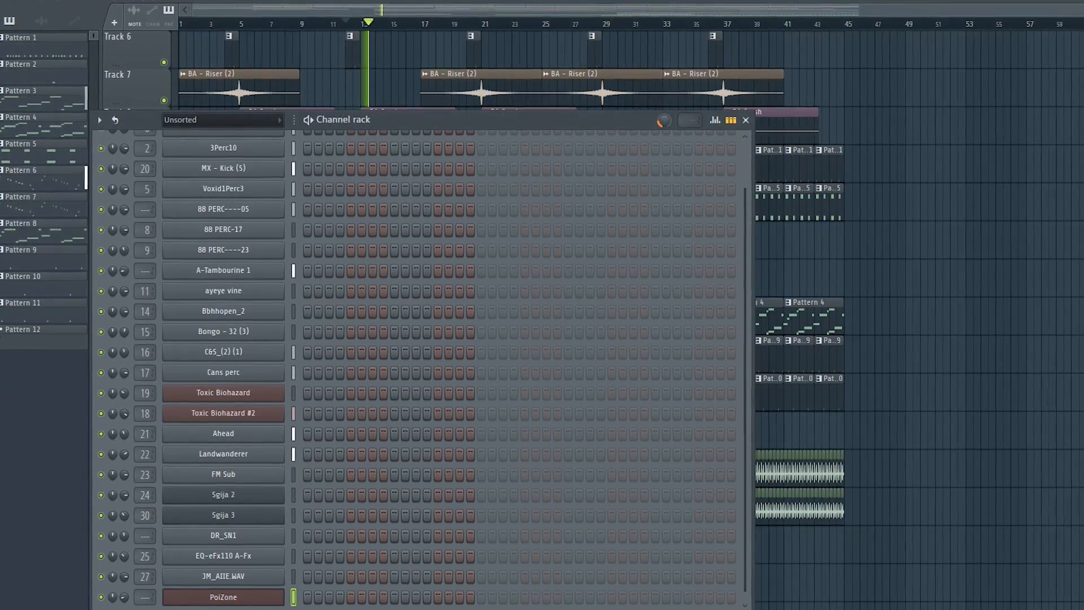
left_click(223, 596)
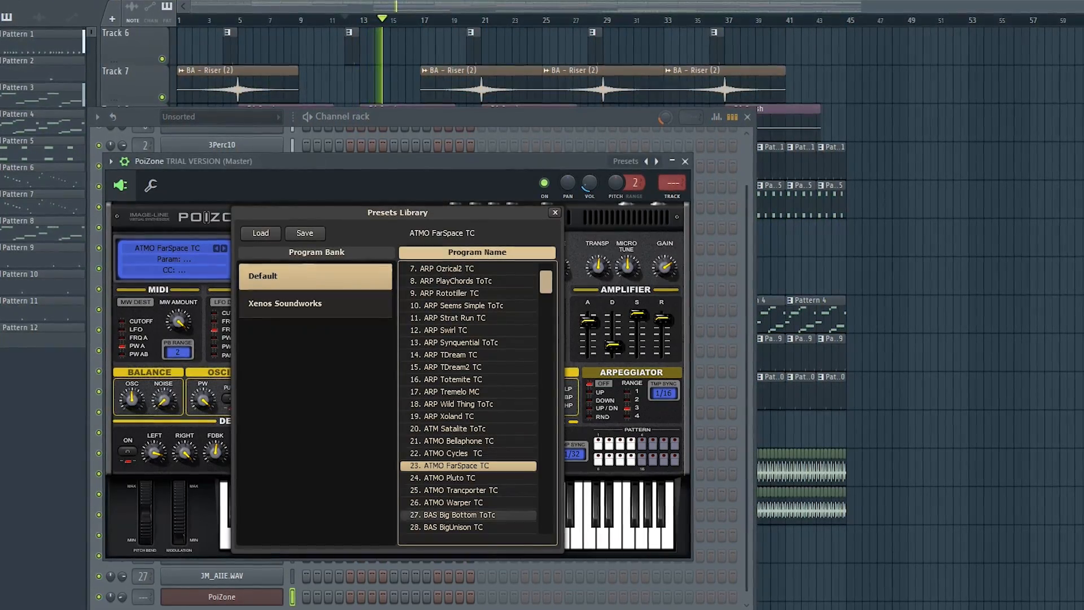
key("Up")
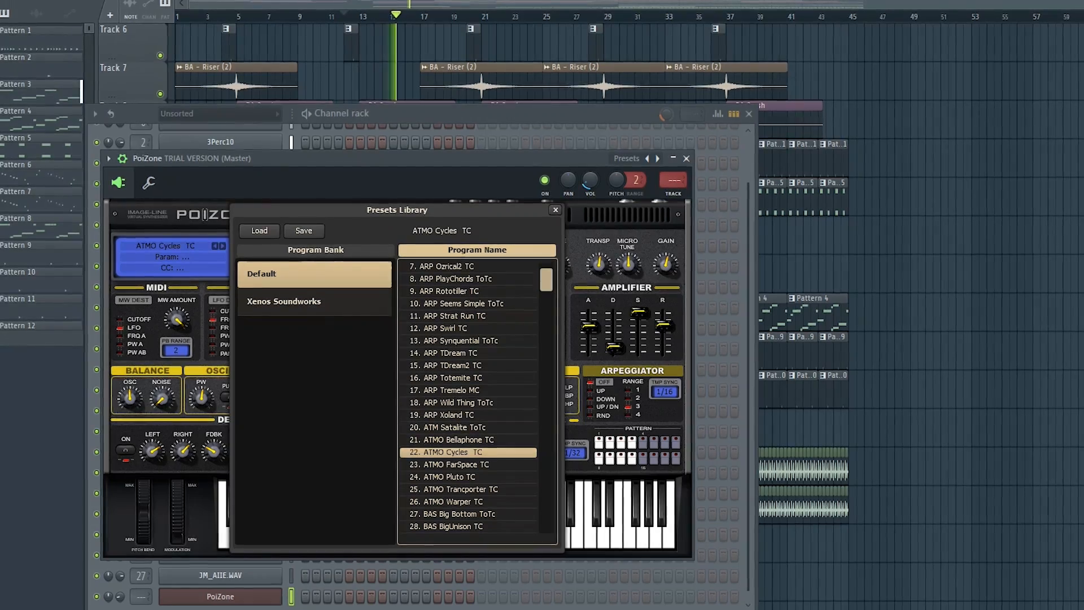
left_click(686, 157)
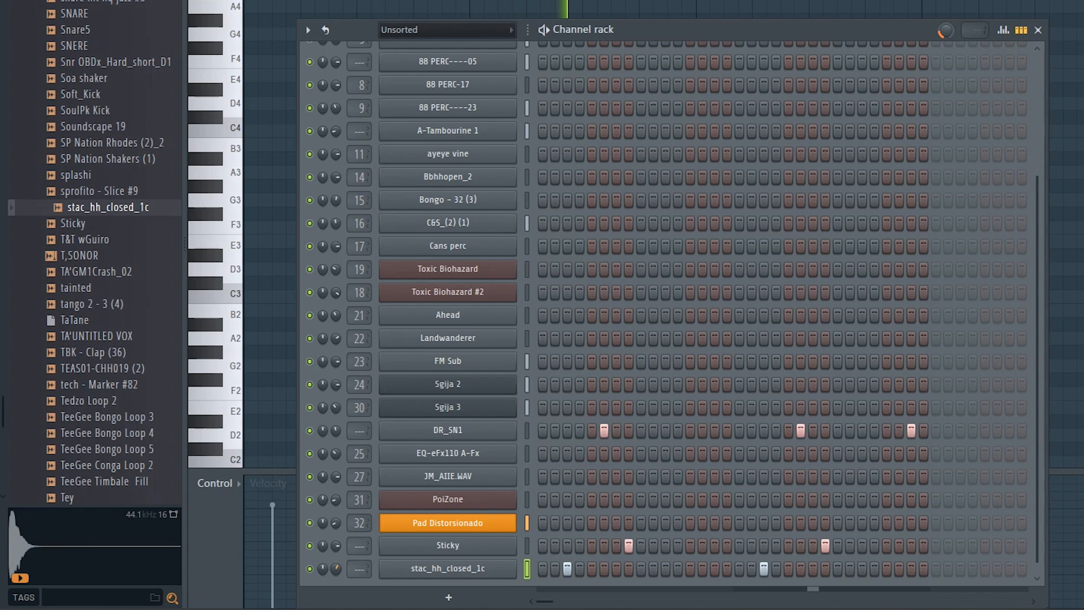
Audition samples in the browser, including TBK - Clap (36), TEAS01-CHH019 (2), tech - Marker #82, TA'UNTITLED VOX and Tey
left_click(94, 352)
left_click(102, 368)
left_click(99, 385)
left_click(96, 336)
scroll(96, 336, "down", 4)
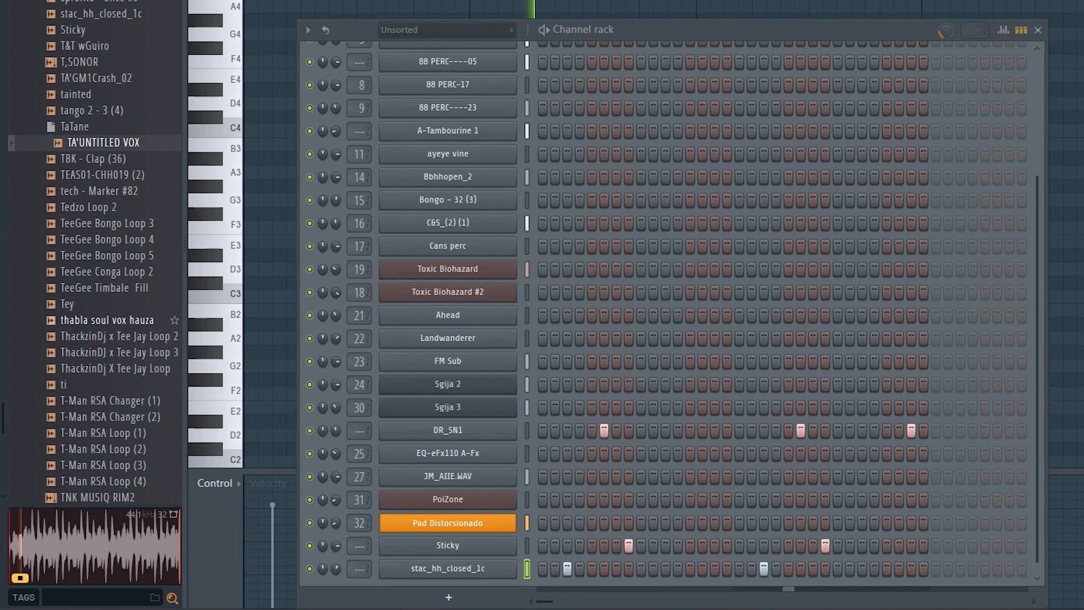
left_click(76, 304)
scroll(76, 304, "down", 4)
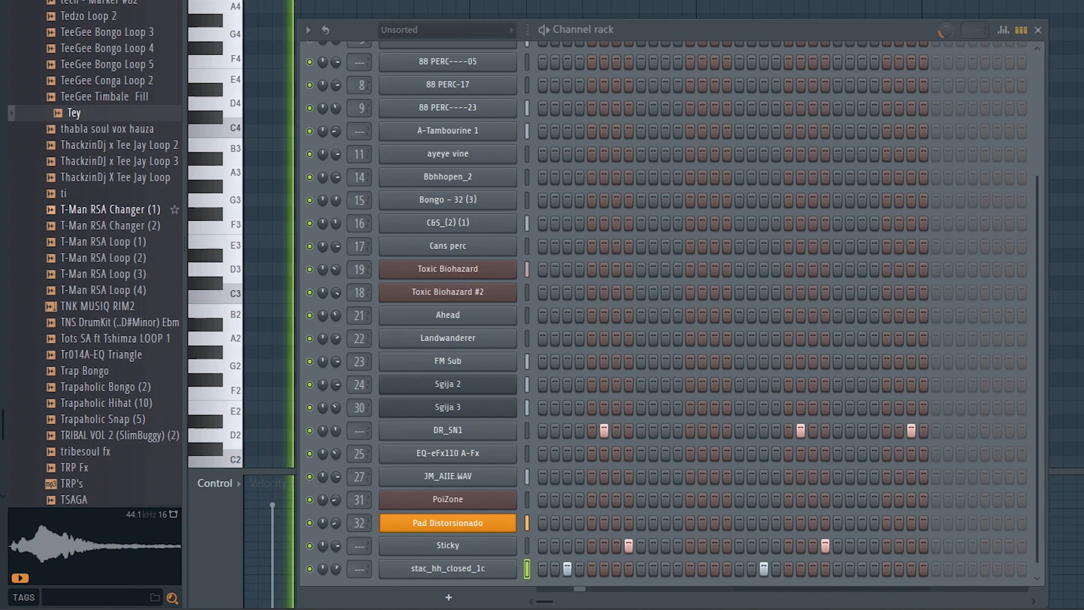